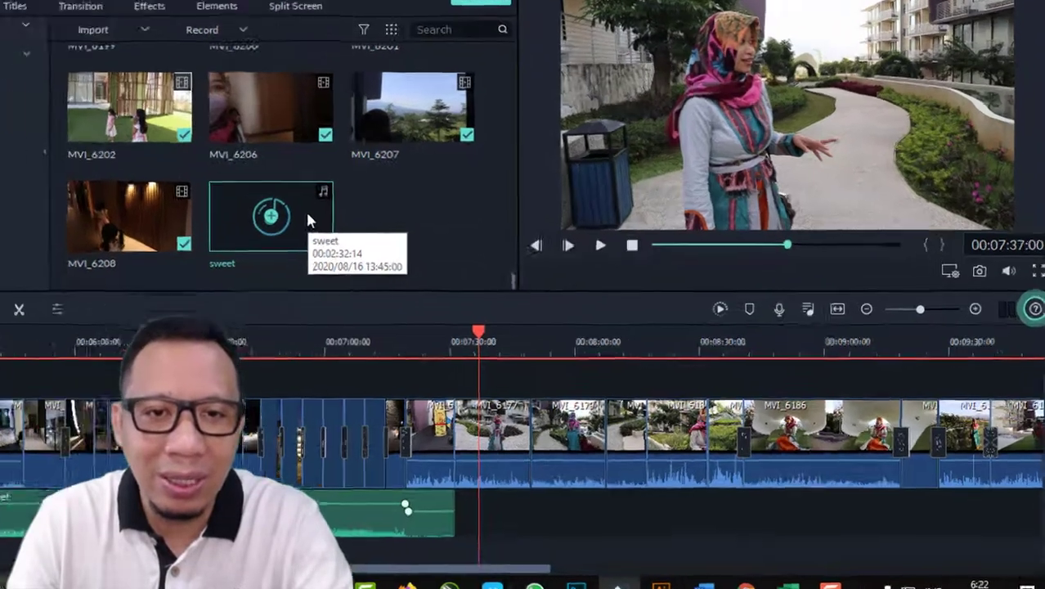
# Step: Place the sweet audio file on the music track just after the existing music clip and preview it around 00:07:36
pyautogui.moveTo(380, 242); pyautogui.dragTo(537, 367)
pyautogui.moveTo(412, 350); pyautogui.dragTo(393, 526)
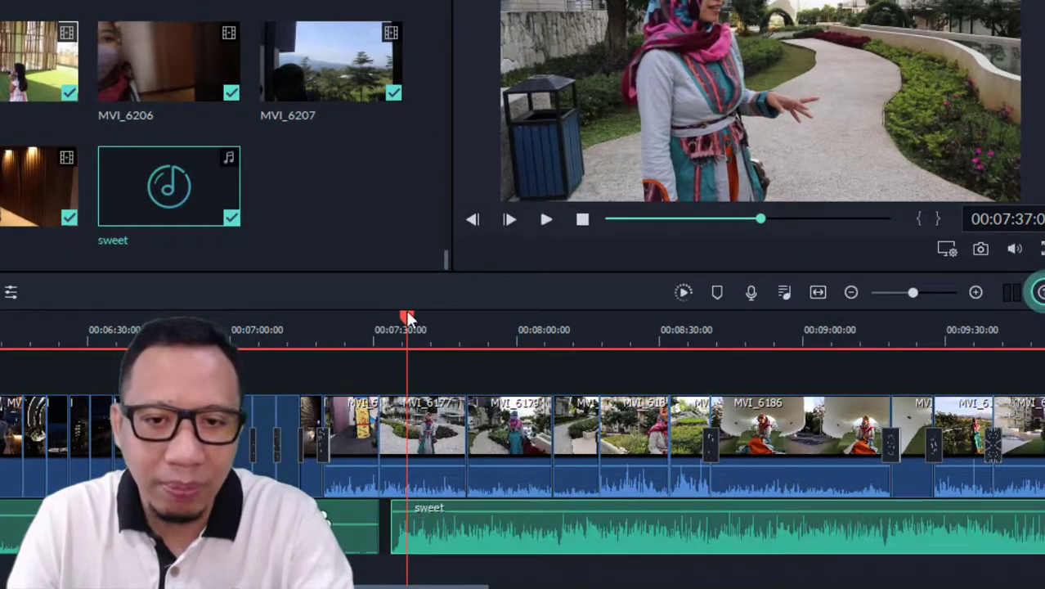
pyautogui.moveTo(407, 316); pyautogui.dragTo(385, 319)
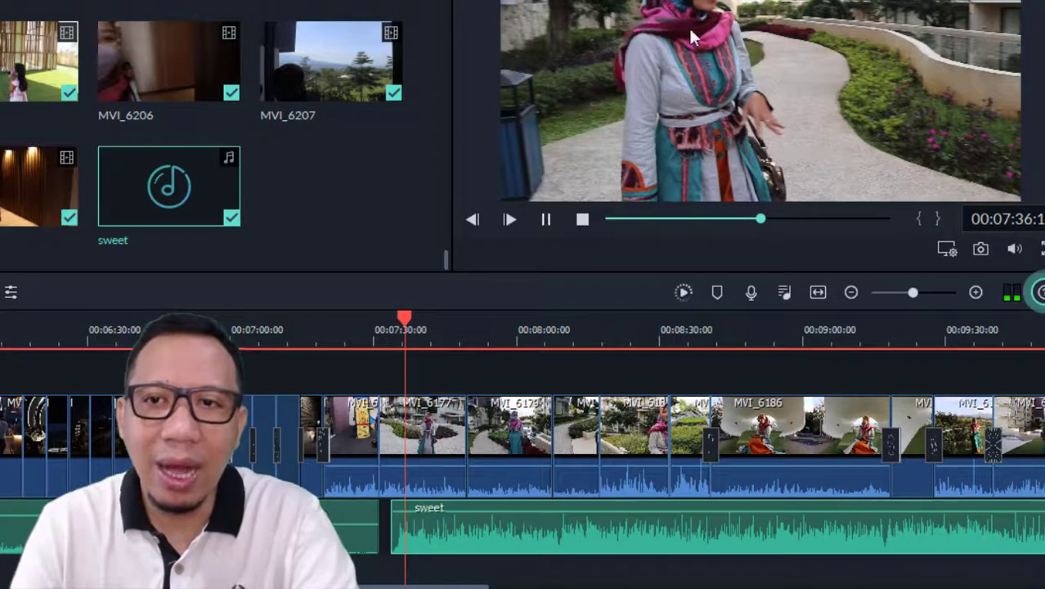
pyautogui.press('space')
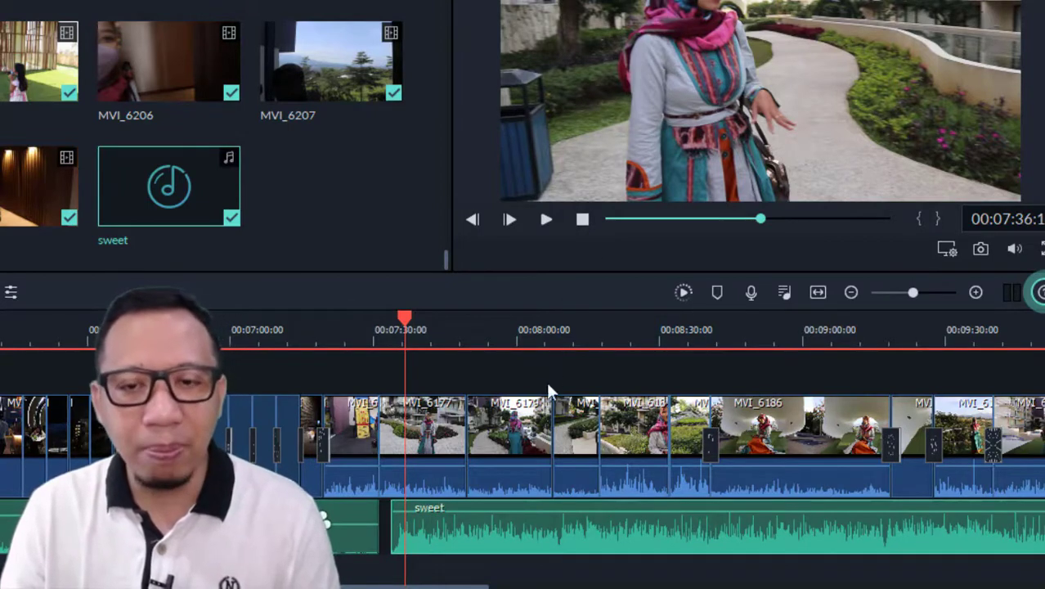
# Step: Remove the earlier music clip, start the sweet clip at about 00:07:00, and play back from there
pyautogui.moveTo(429, 533)
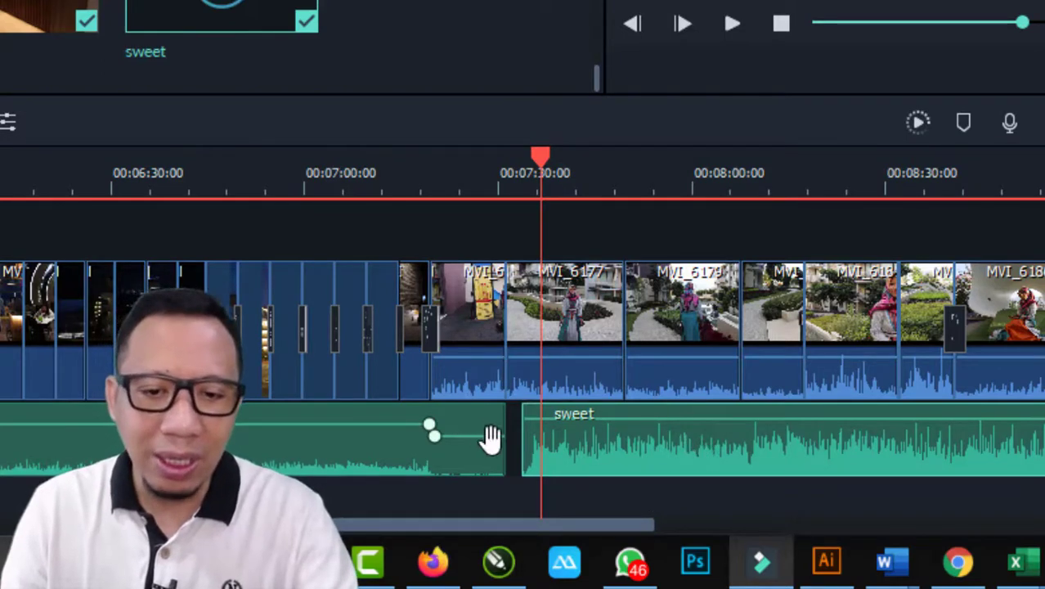
pyautogui.moveTo(487, 438); pyautogui.dragTo(441, 469)
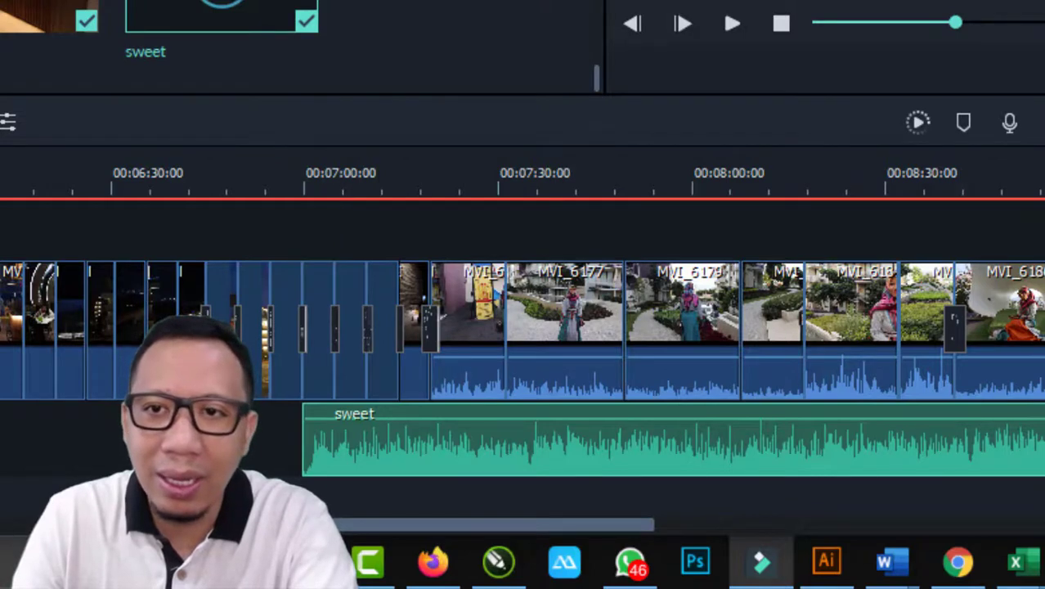
pyautogui.click(301, 172)
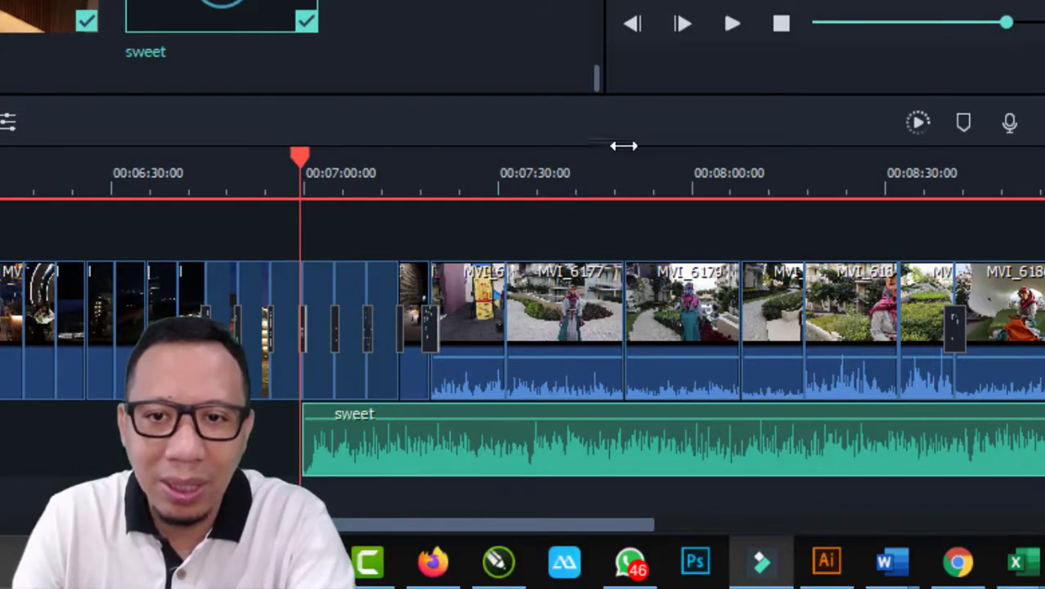
pyautogui.click(728, 23)
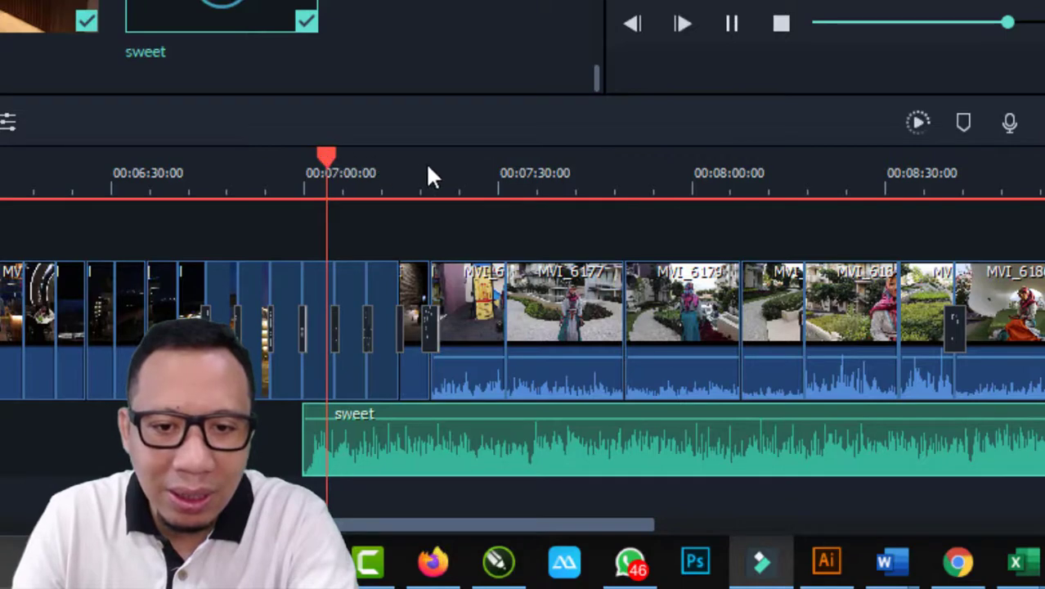
# Step: Add two adjacent volume keyframes to the sweet clip just before the first talking clip, at about 00:07:20
pyautogui.click(445, 229)
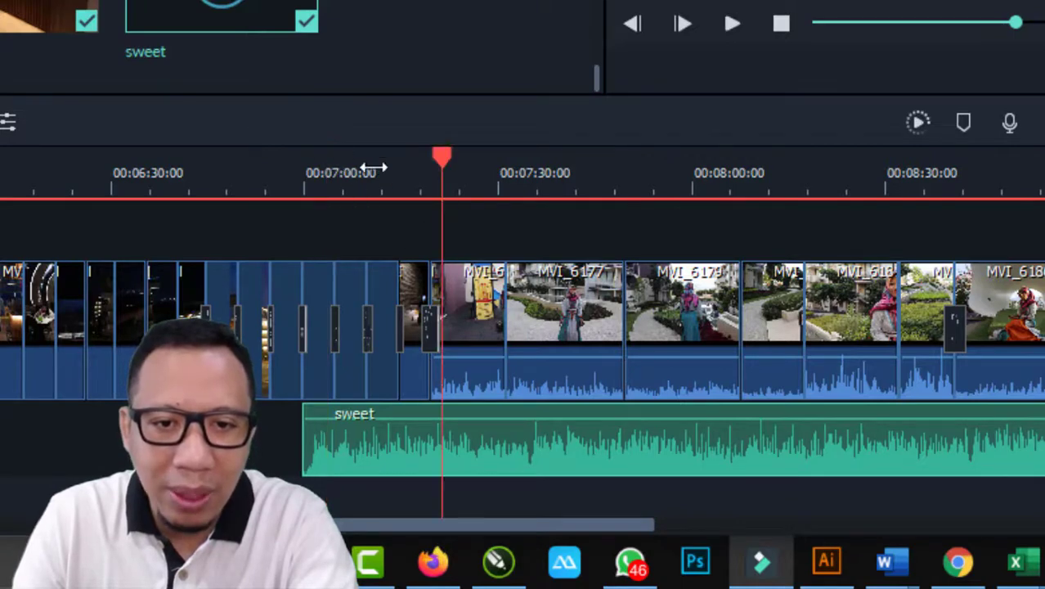
pyautogui.moveTo(442, 156); pyautogui.dragTo(430, 162)
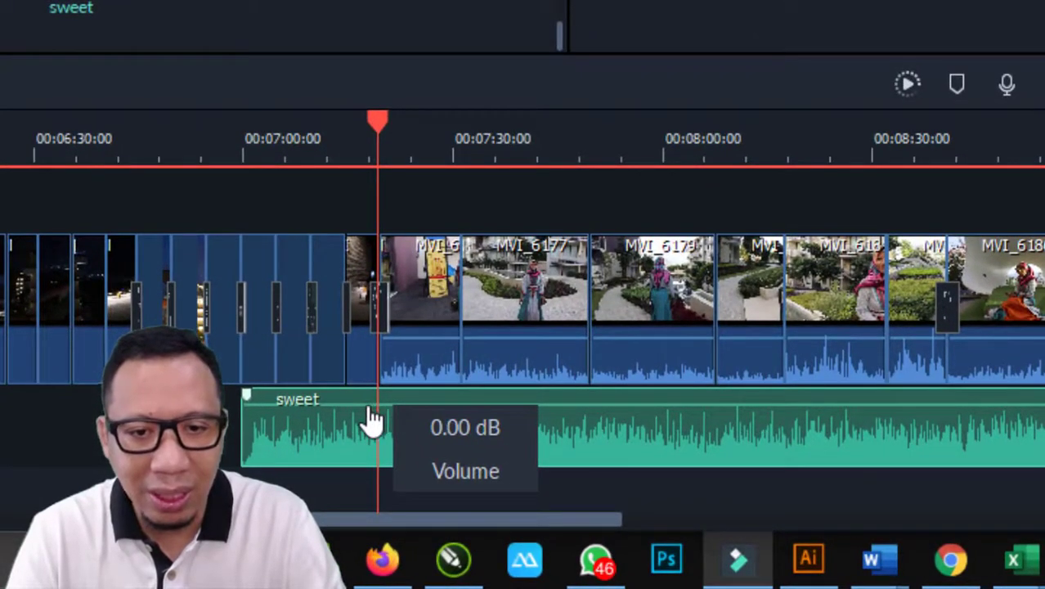
pyautogui.click(365, 405)
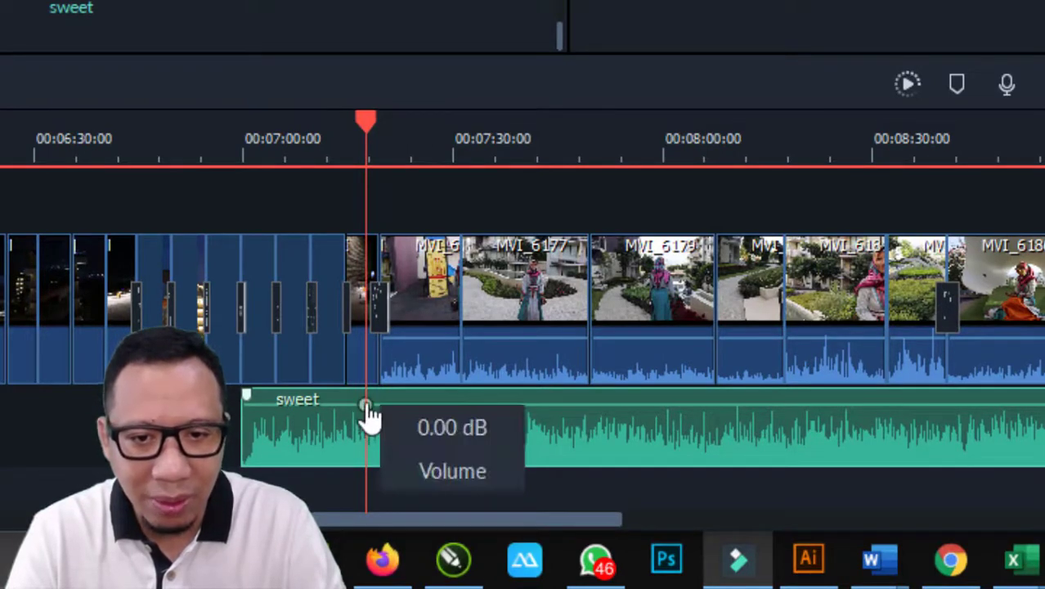
pyautogui.click(378, 122)
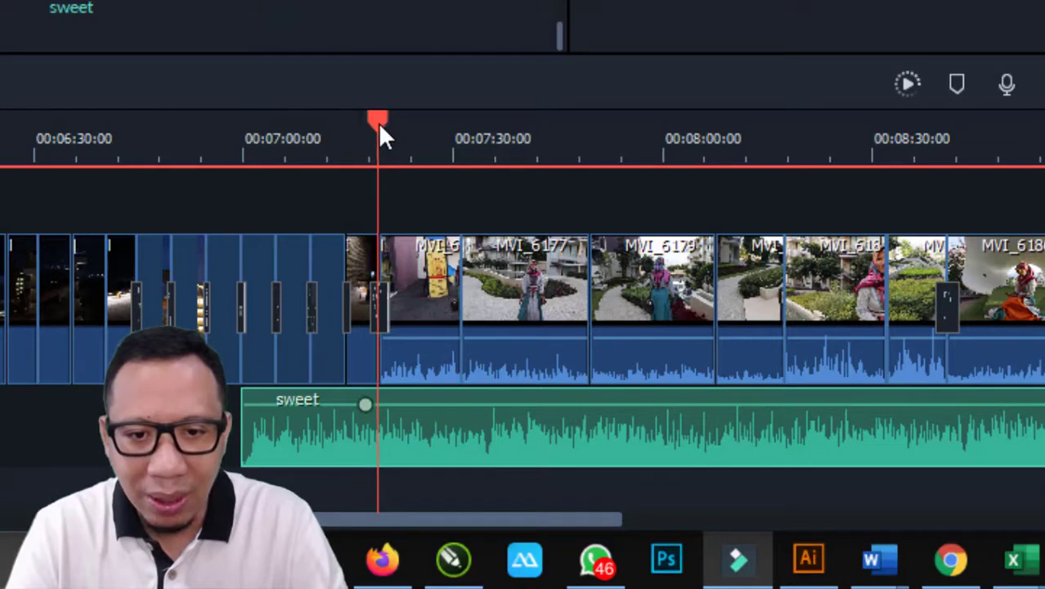
pyautogui.click(376, 405)
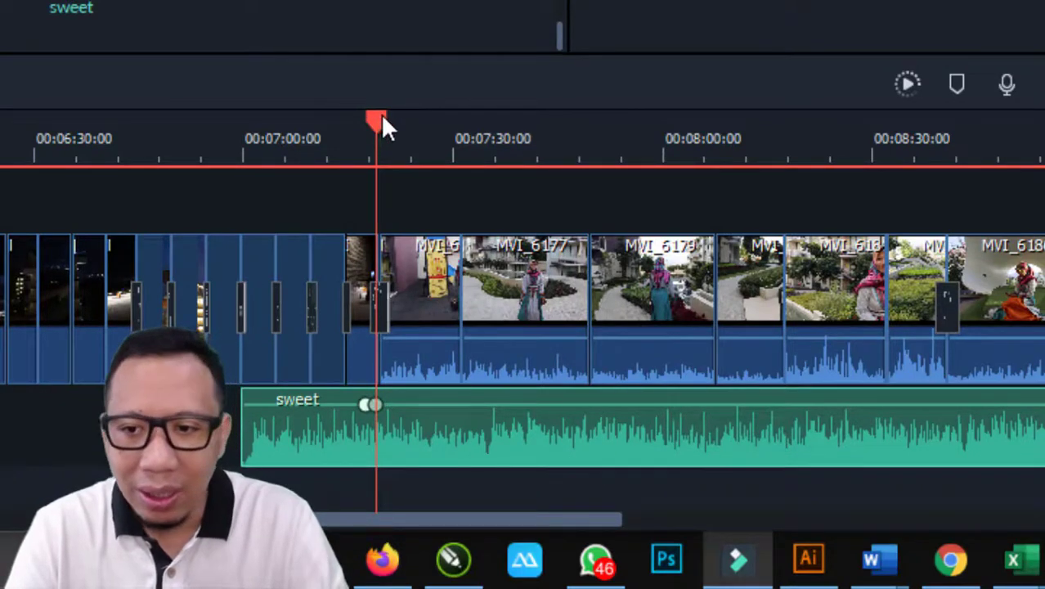
# Step: Add two volume keyframes to the sweet clip around the start of MVI_6186 and lower the music between the keyframe pairs
pyautogui.moveTo(382, 114); pyautogui.dragTo(942, 288)
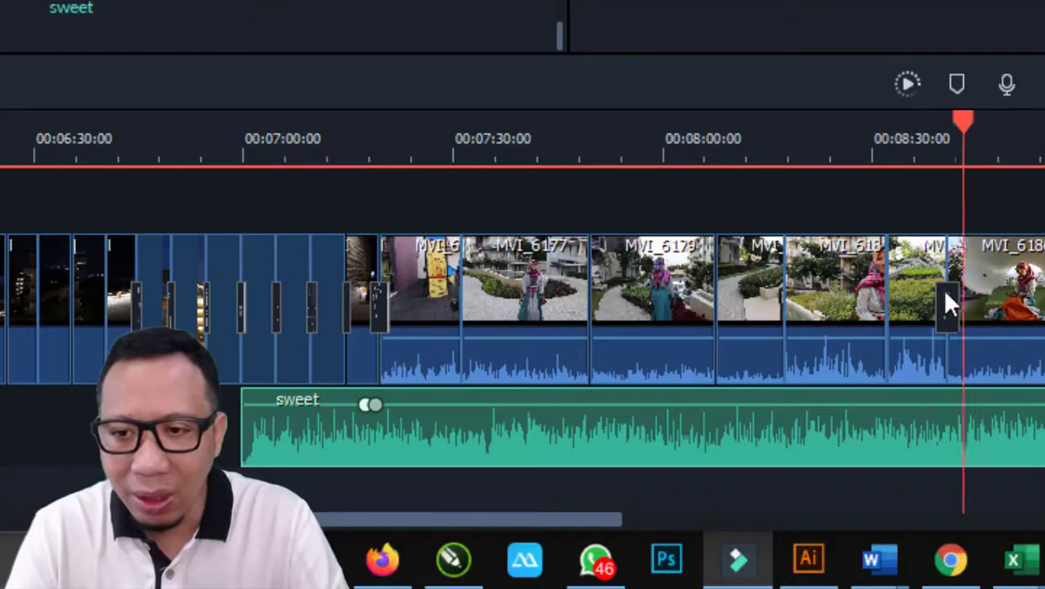
pyautogui.click(941, 405)
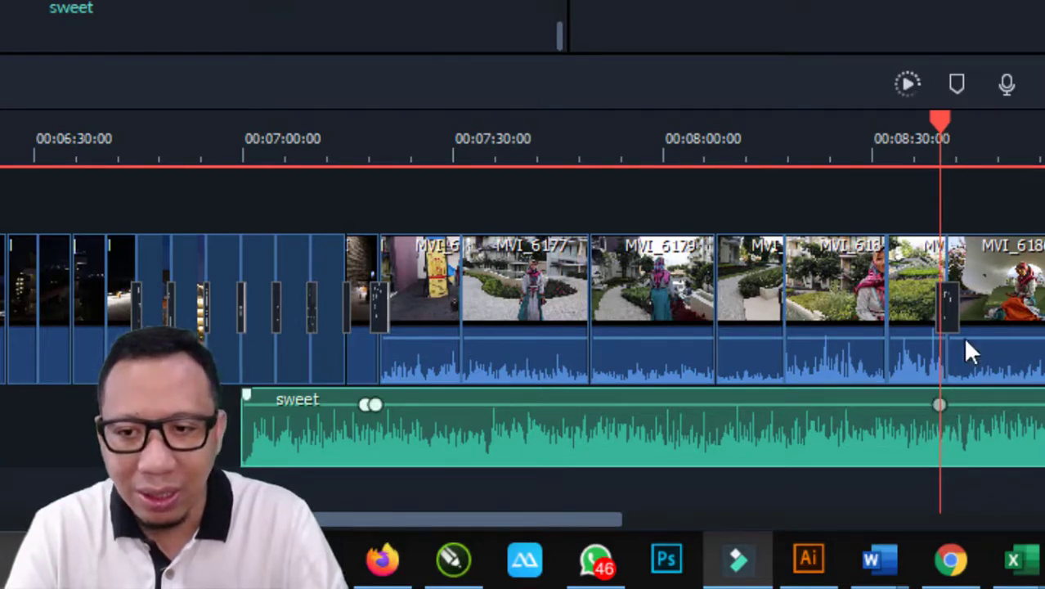
pyautogui.moveTo(942, 123); pyautogui.dragTo(963, 121)
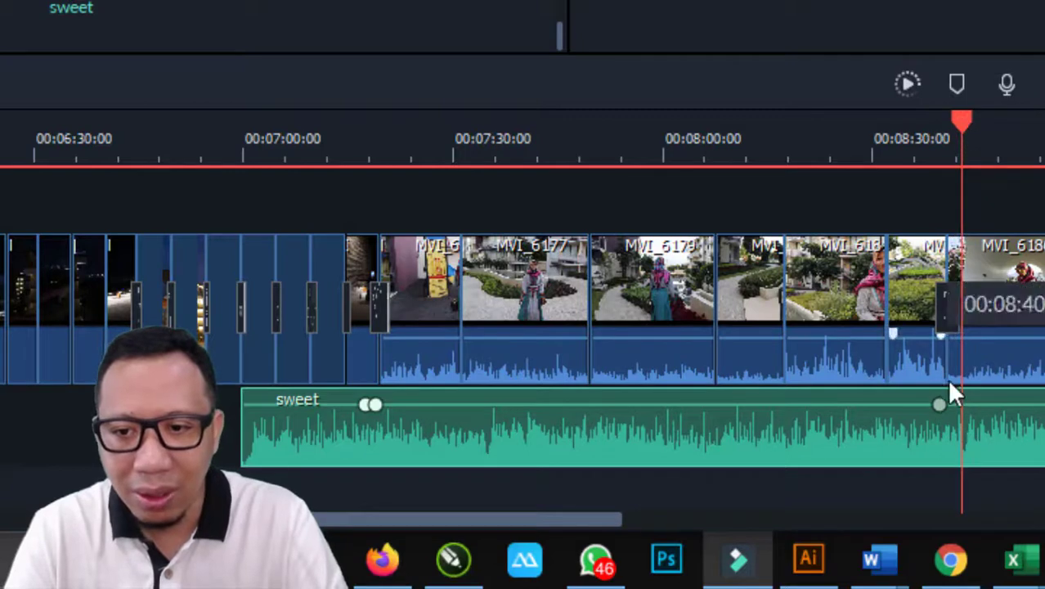
pyautogui.click(961, 404)
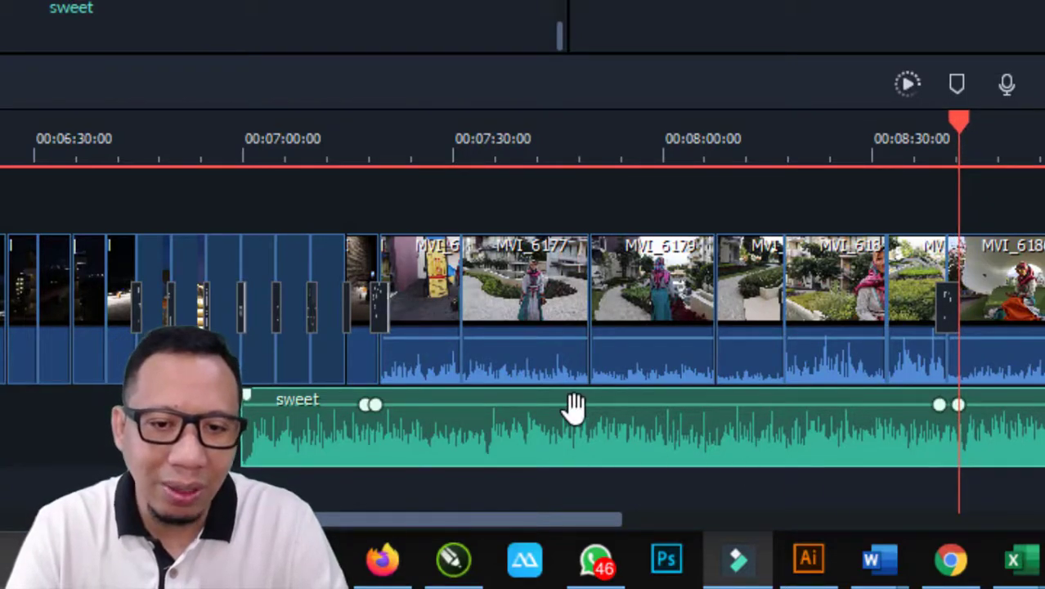
pyautogui.moveTo(574, 404)
pyautogui.mouseDown()
pyautogui.moveTo(576, 431)
pyautogui.moveTo(580, 424)
pyautogui.mouseUp()
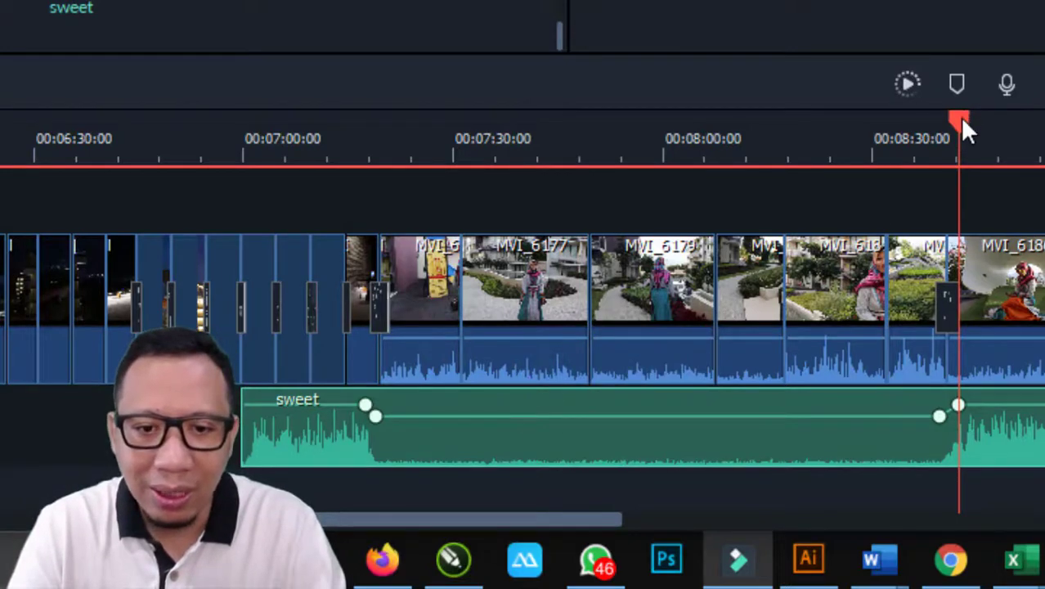
# Step: Play back the music's volume drop into the talking clip, starting from about 00:07:12
pyautogui.moveTo(962, 125); pyautogui.dragTo(339, 233)
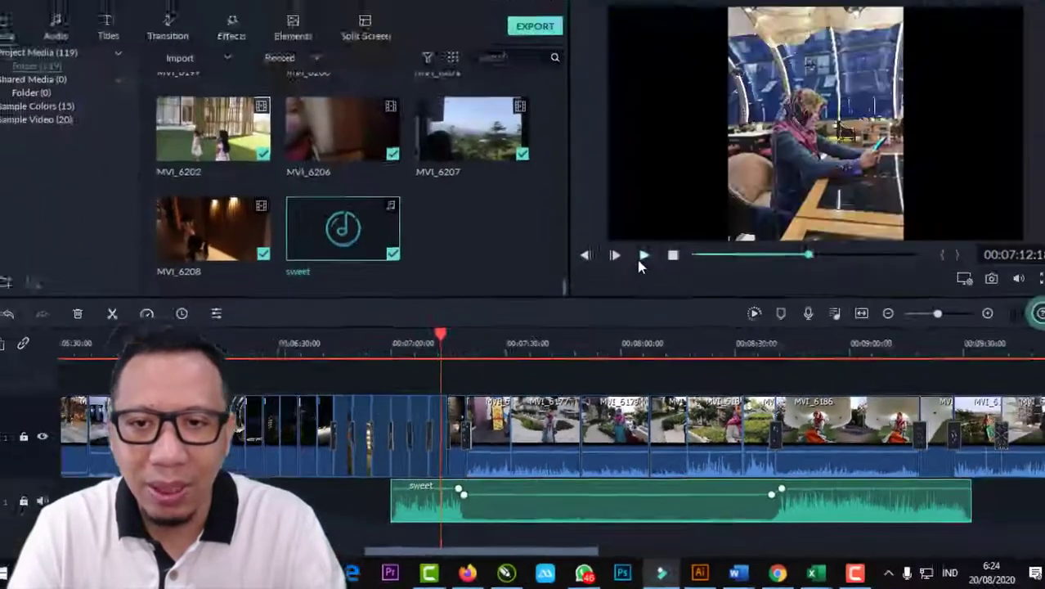
pyautogui.click(641, 259)
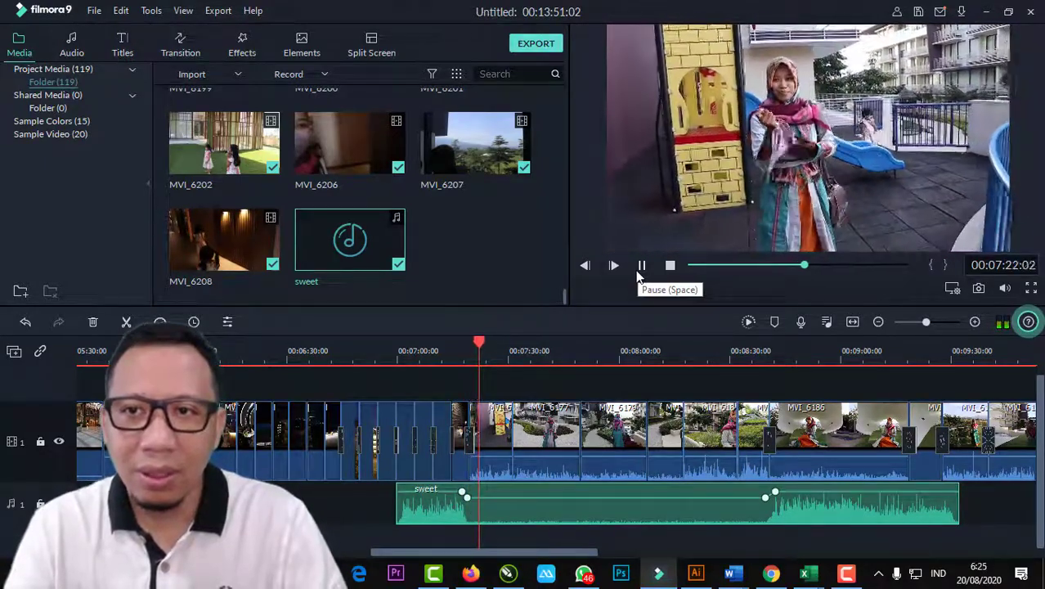
pyautogui.click(670, 266)
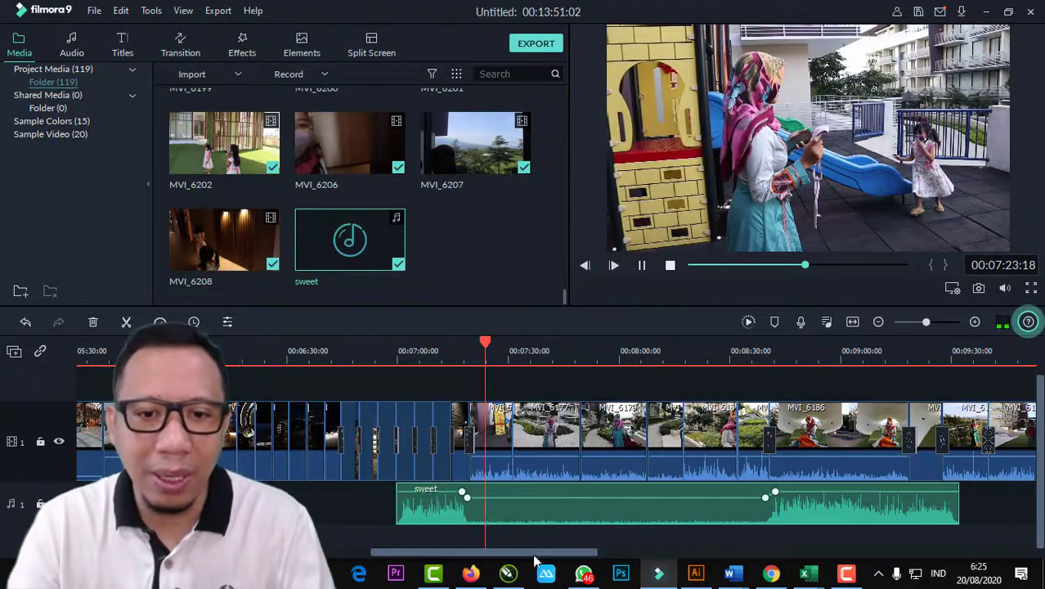
# Step: Raise the audio volume of the short video clip right after MVI_6179 to 6.00 dB
pyautogui.scroll(2, 504, 459)
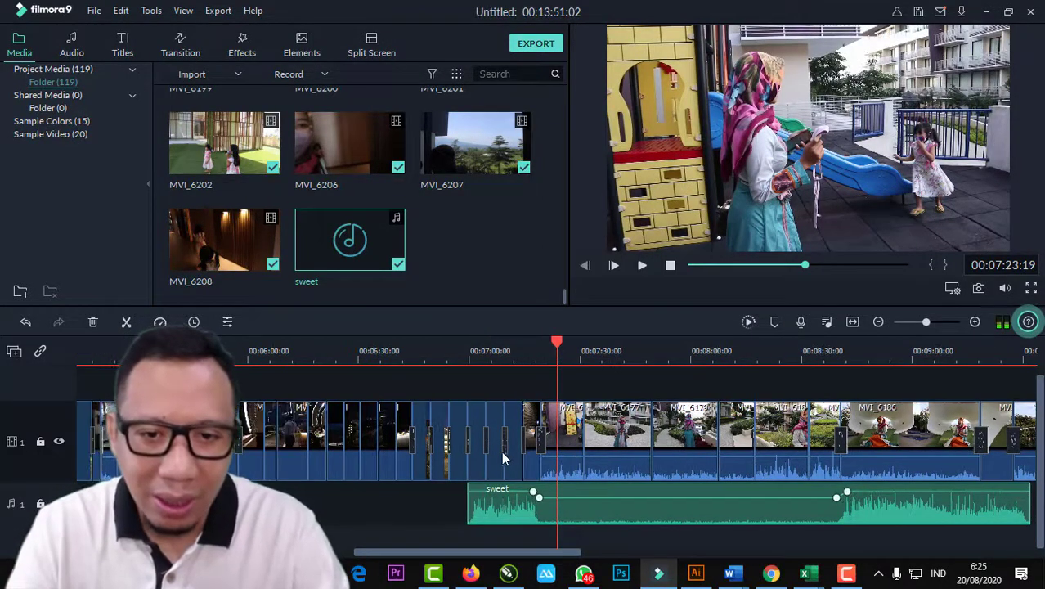
pyautogui.click(573, 455)
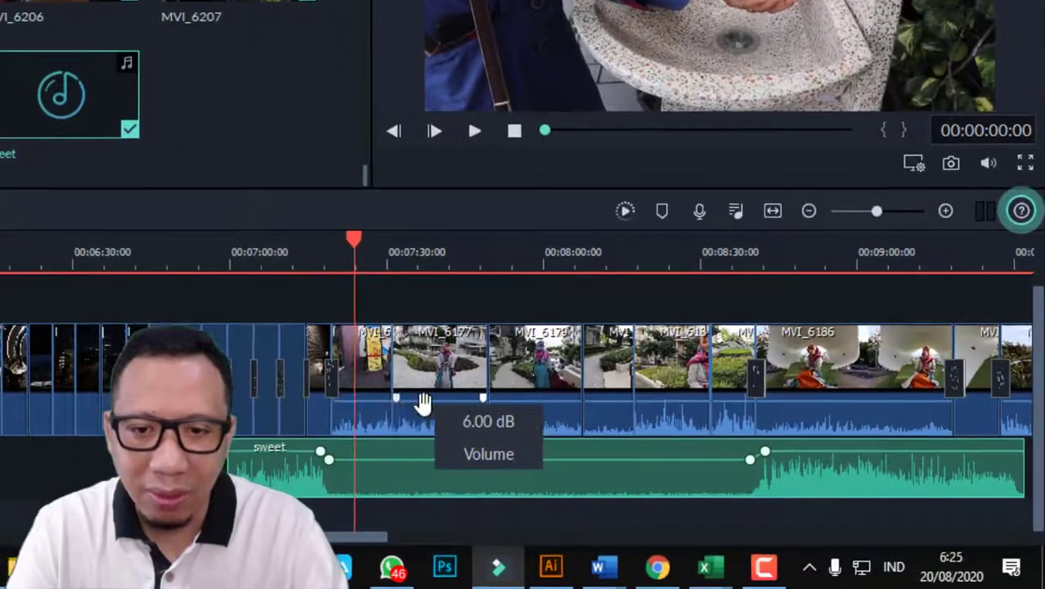
pyautogui.click(523, 420)
pyautogui.click(362, 421)
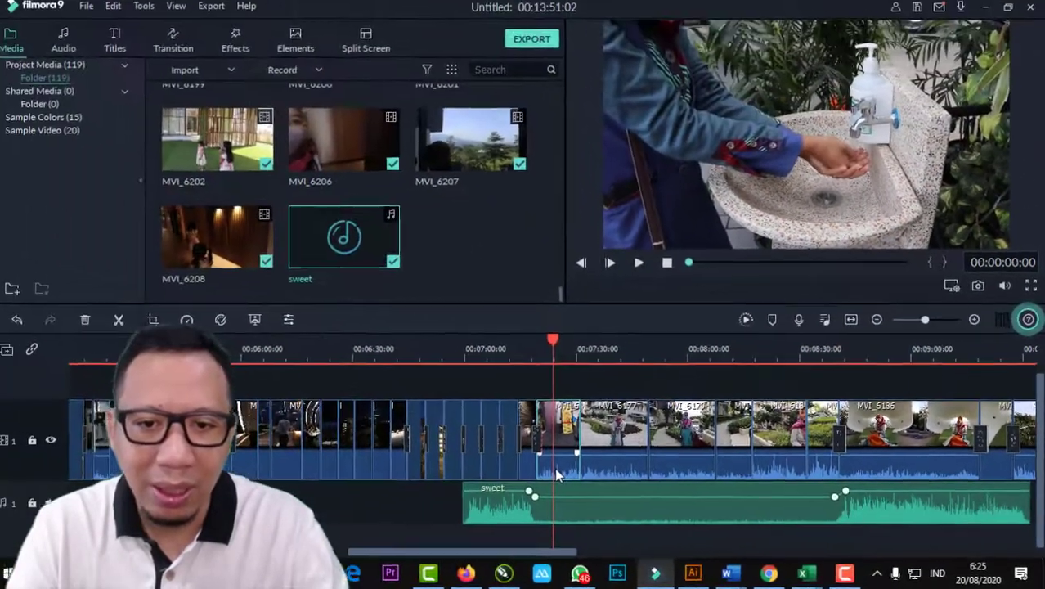
pyautogui.doubleClick(423, 442)
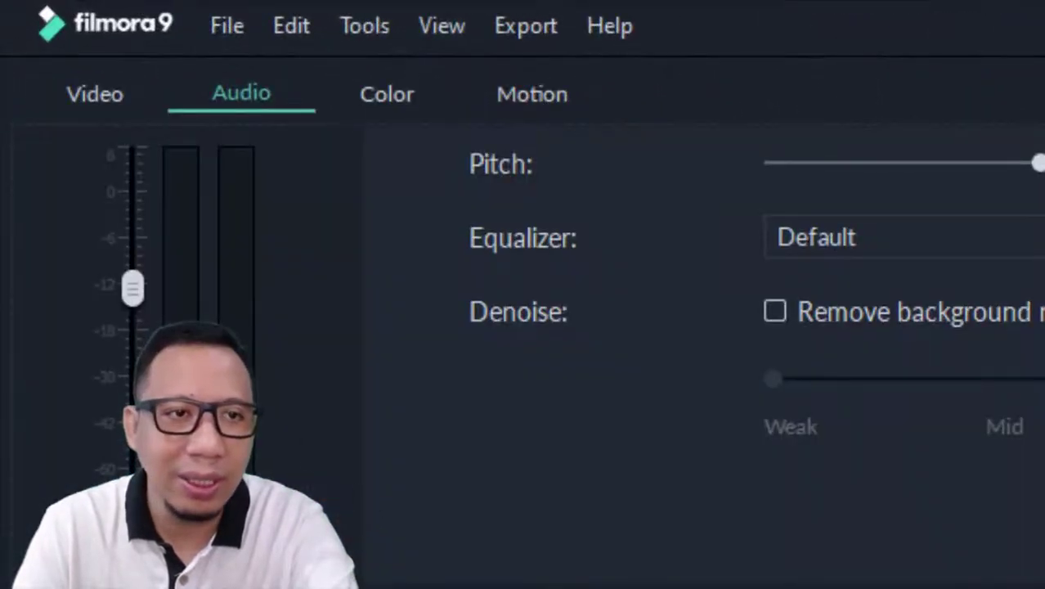
pyautogui.moveTo(131, 291); pyautogui.dragTo(139, 138)
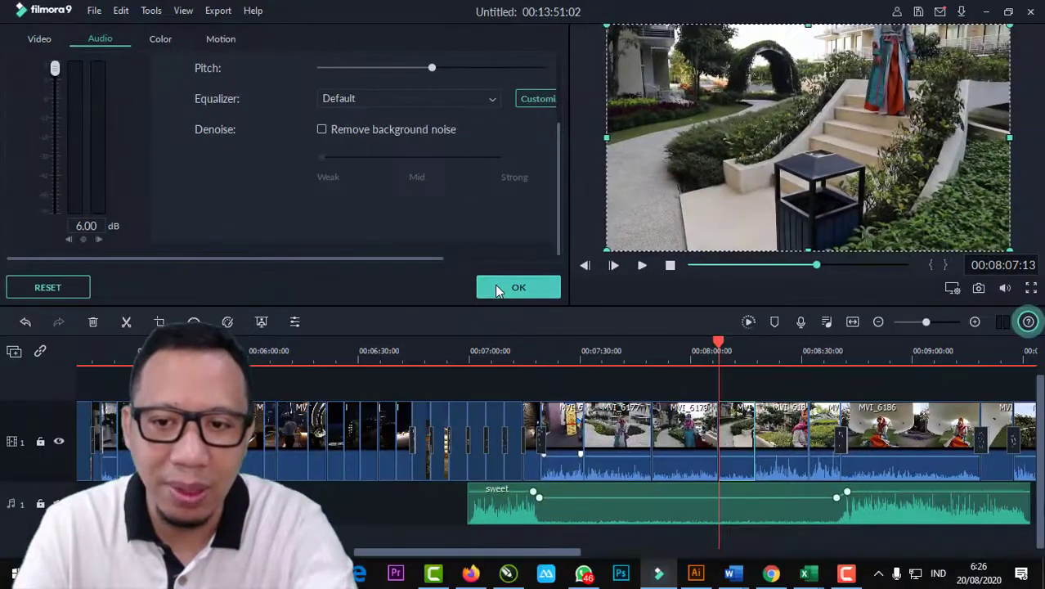
pyautogui.click(514, 287)
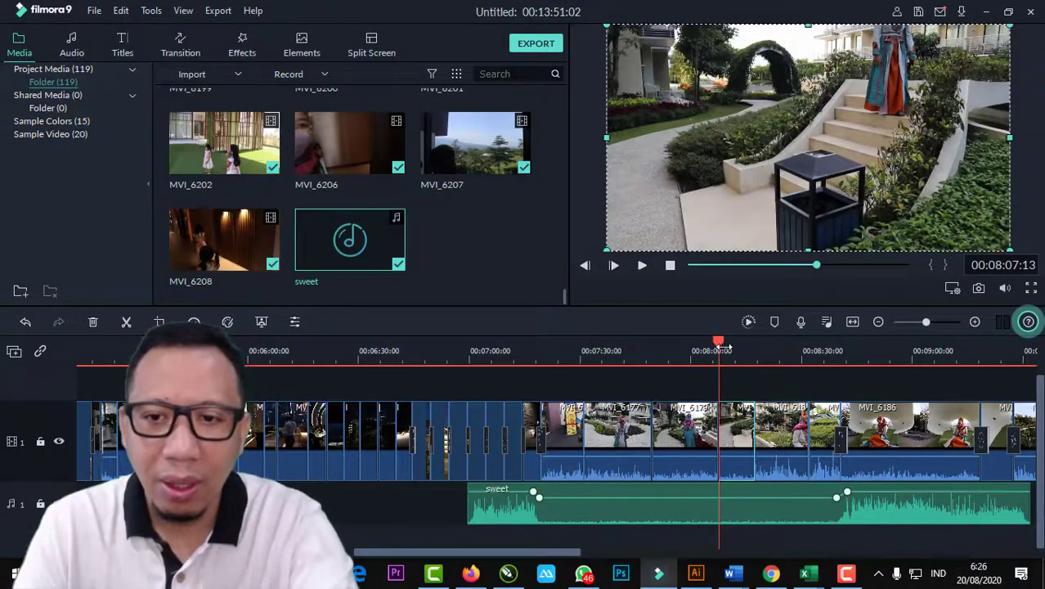
# Step: Add two volume keyframes to the sweet clip around 00:09:00 and lower the remaining music to fade it out
pyautogui.moveTo(716, 345); pyautogui.dragTo(908, 365)
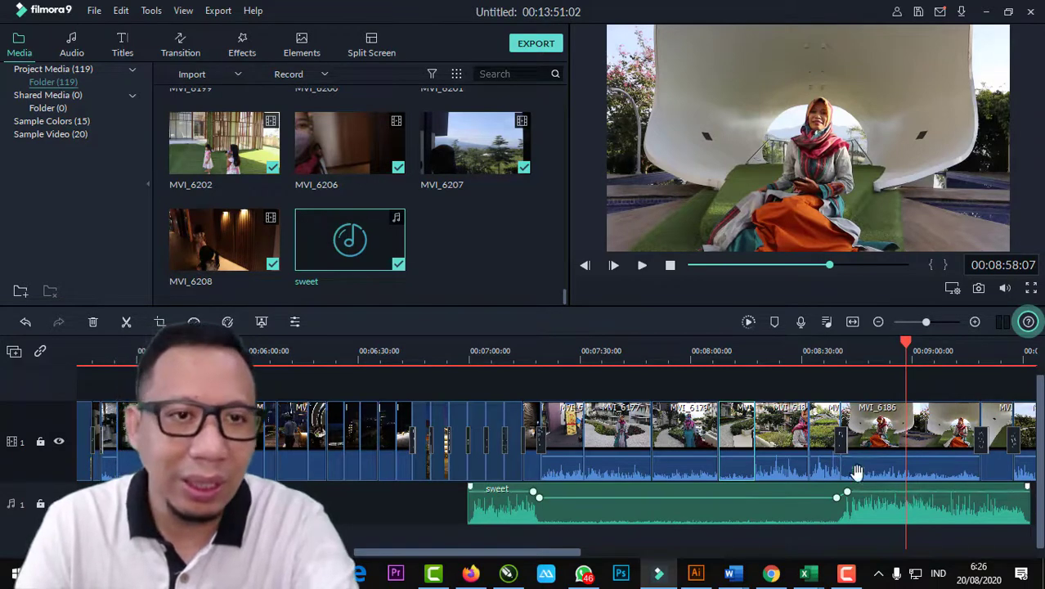
pyautogui.click(906, 495)
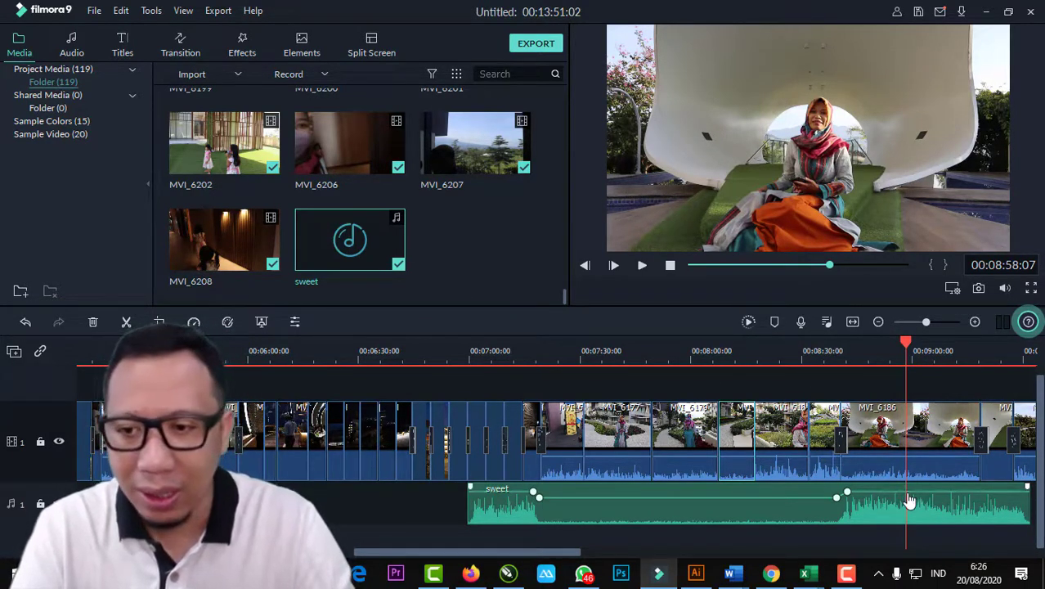
pyautogui.click(908, 345)
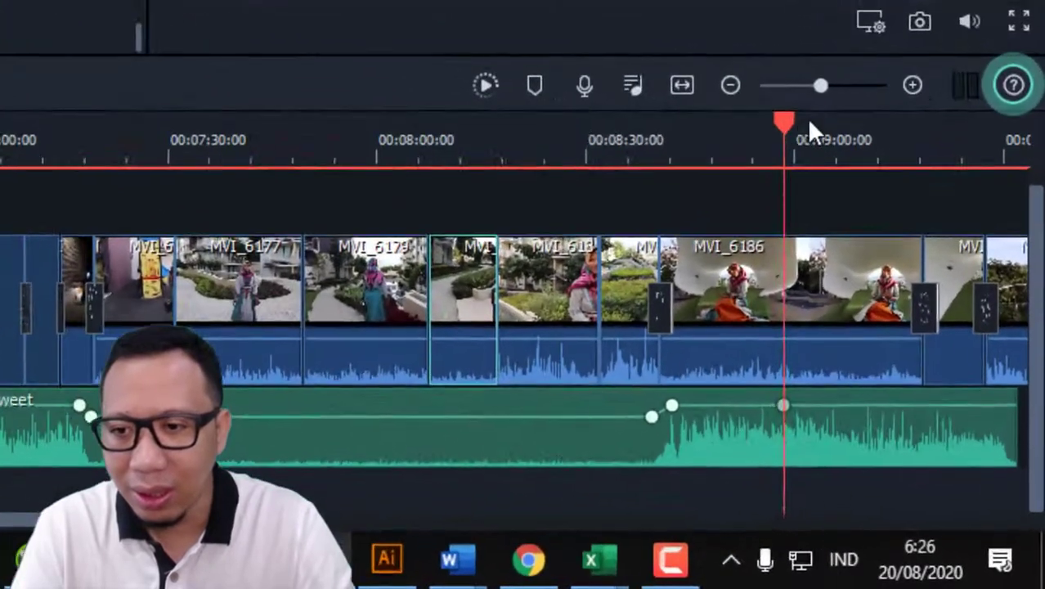
pyautogui.click(878, 264)
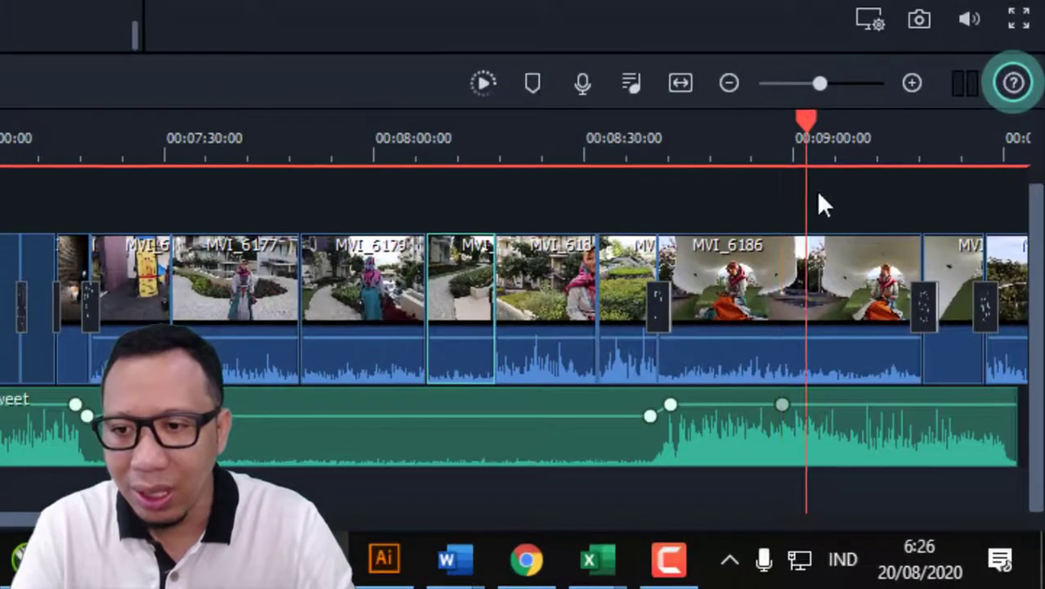
pyautogui.click(882, 461)
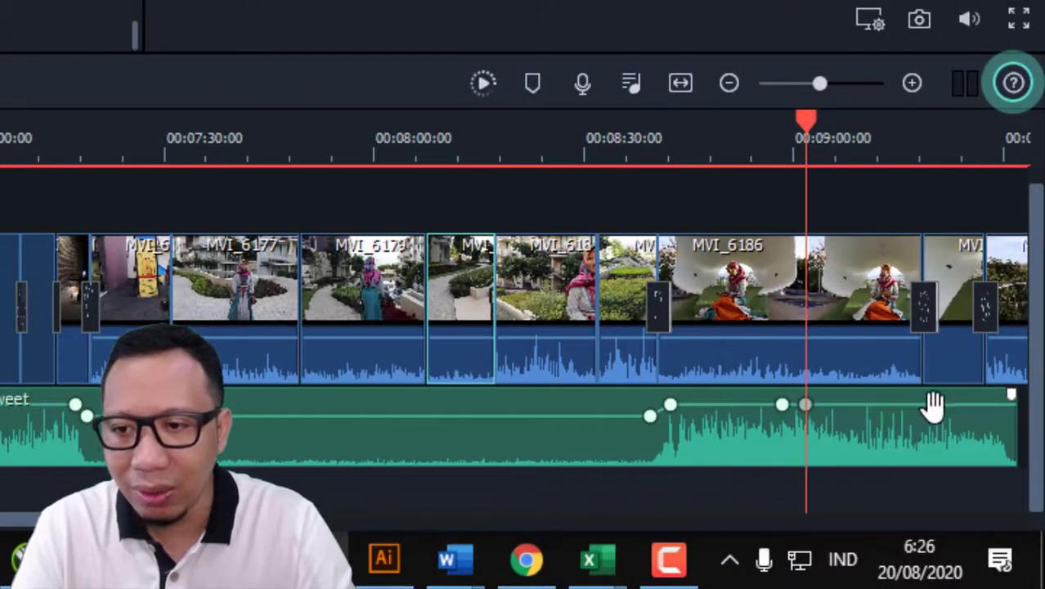
pyautogui.moveTo(934, 421); pyautogui.dragTo(944, 442)
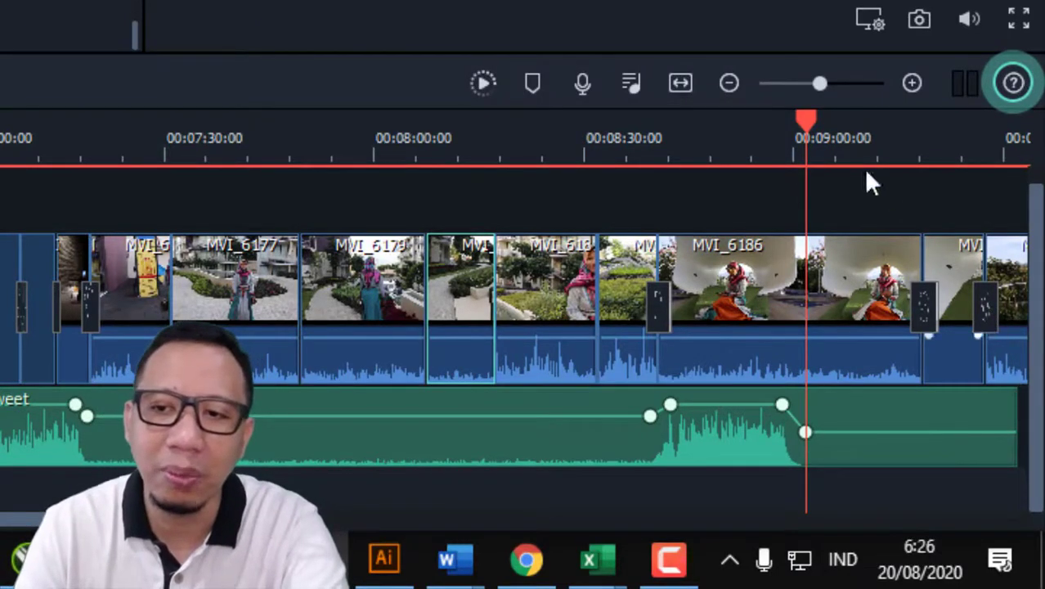
# Step: Position the playhead at the end of MVI_6186, at 00:09:17:18, and open the transition library
pyautogui.moveTo(810, 122); pyautogui.dragTo(563, 170)
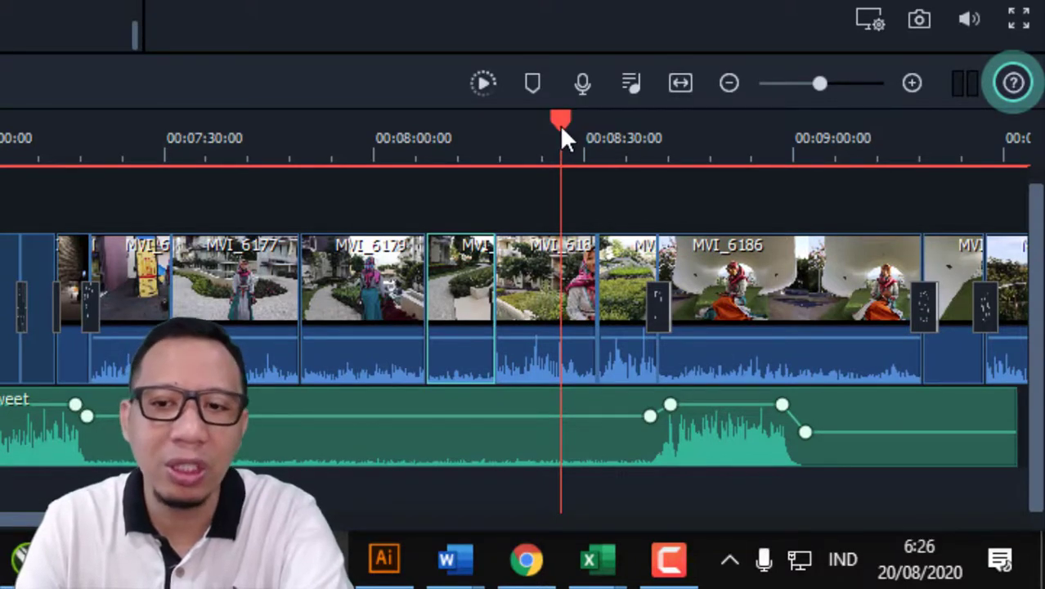
pyautogui.moveTo(559, 124); pyautogui.dragTo(620, 342)
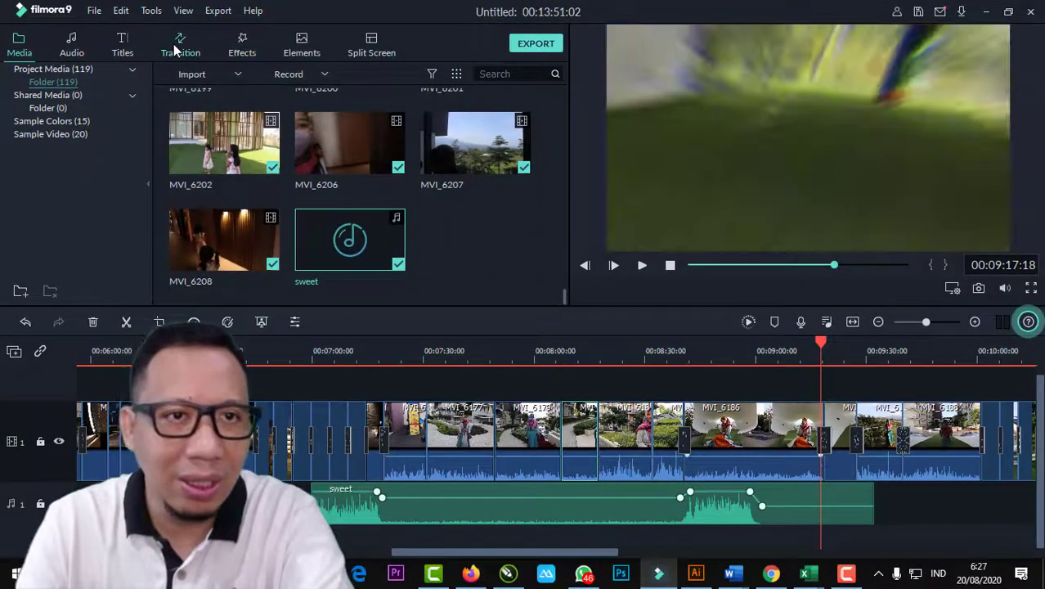
pyautogui.click(179, 47)
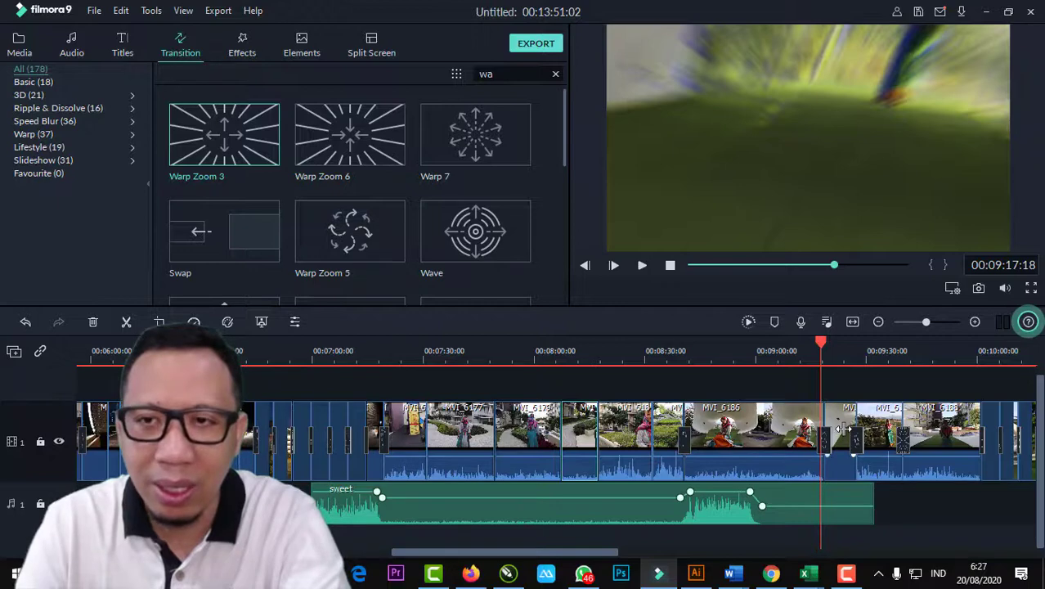
# Step: Play back the transition at the end of MVI_6186, starting from 00:09:17:18
pyautogui.click(643, 265)
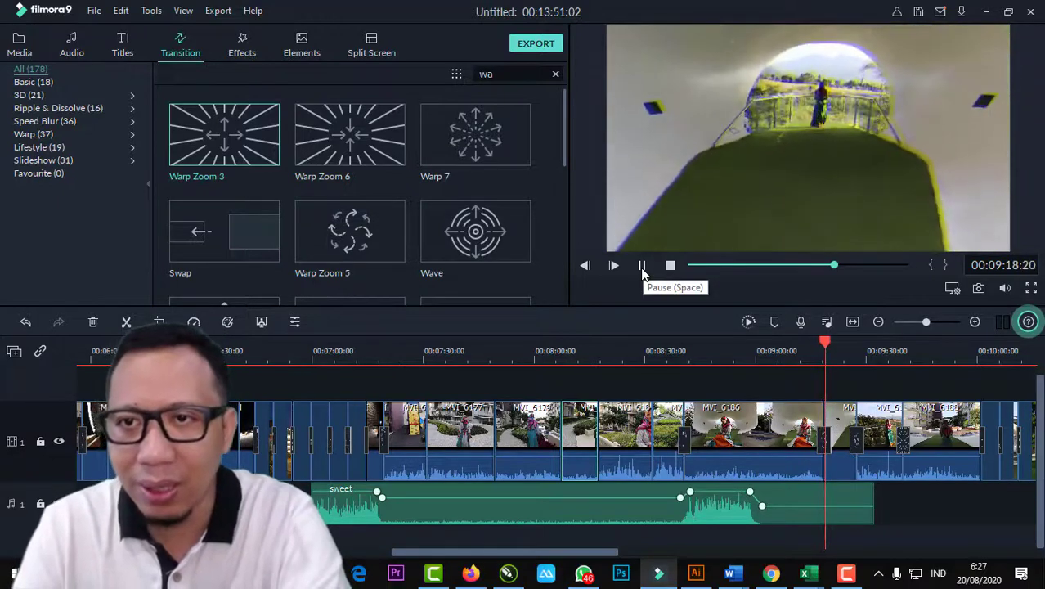
pyautogui.press('space')
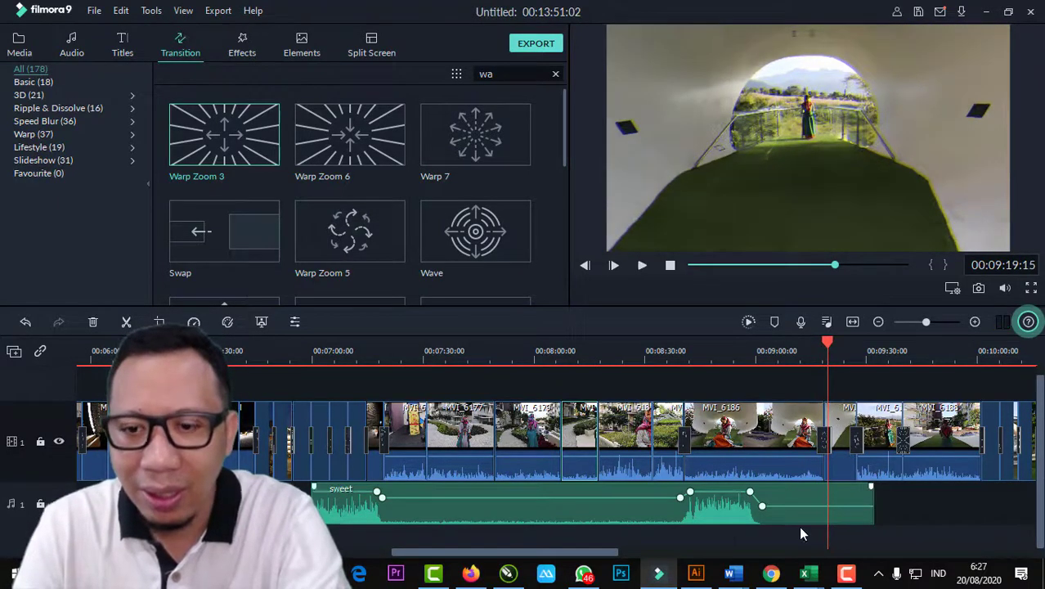
# Step: Search the transitions for "warp", place Warp Zoom 4 between MVI_6179 and MVI_6180, and shorten it
pyautogui.moveTo(833, 347); pyautogui.dragTo(584, 388)
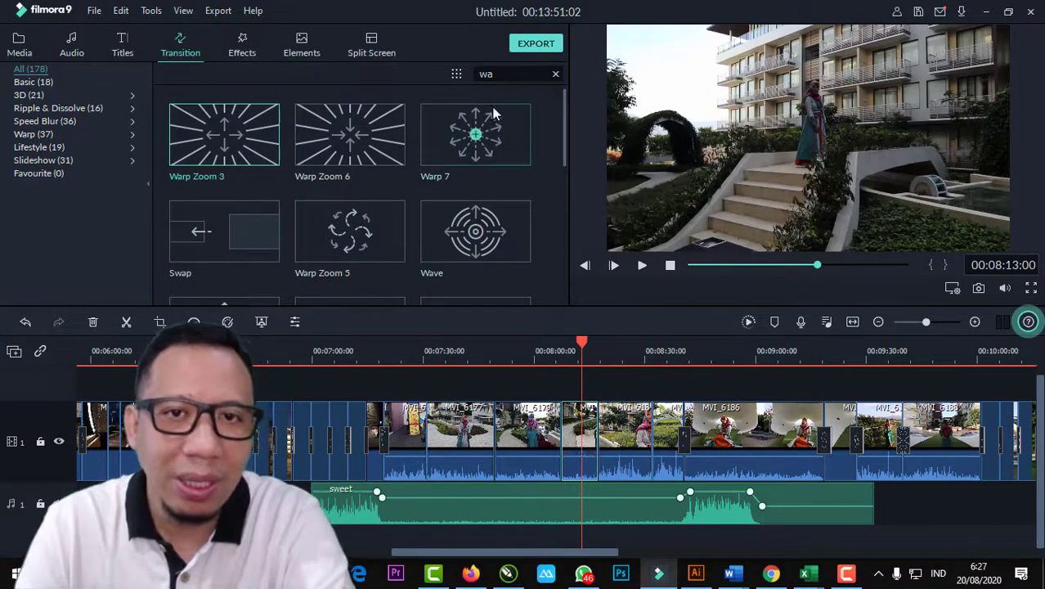
pyautogui.click(555, 73)
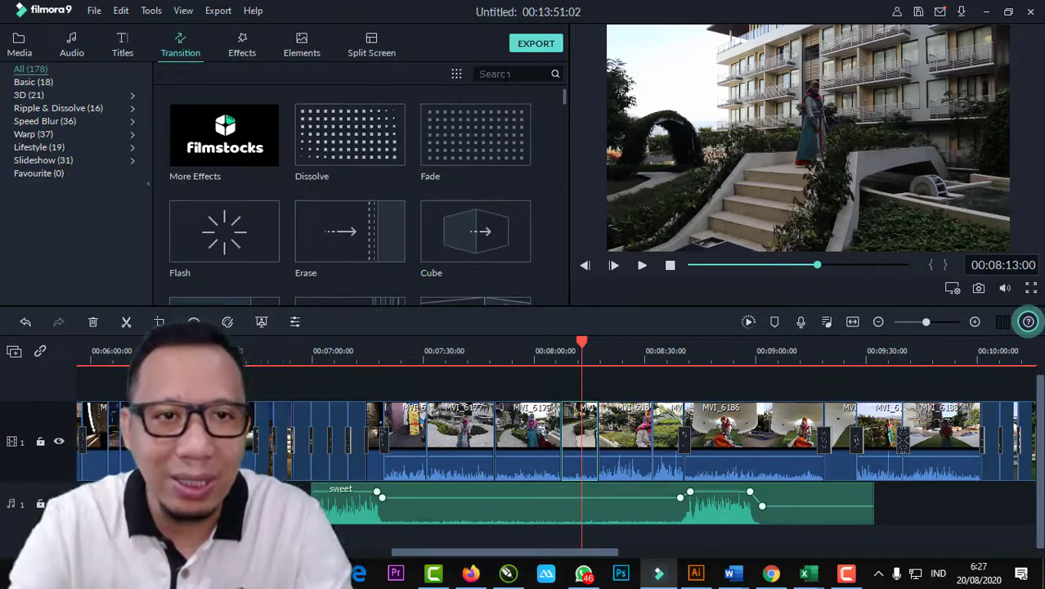
pyautogui.write('warp')
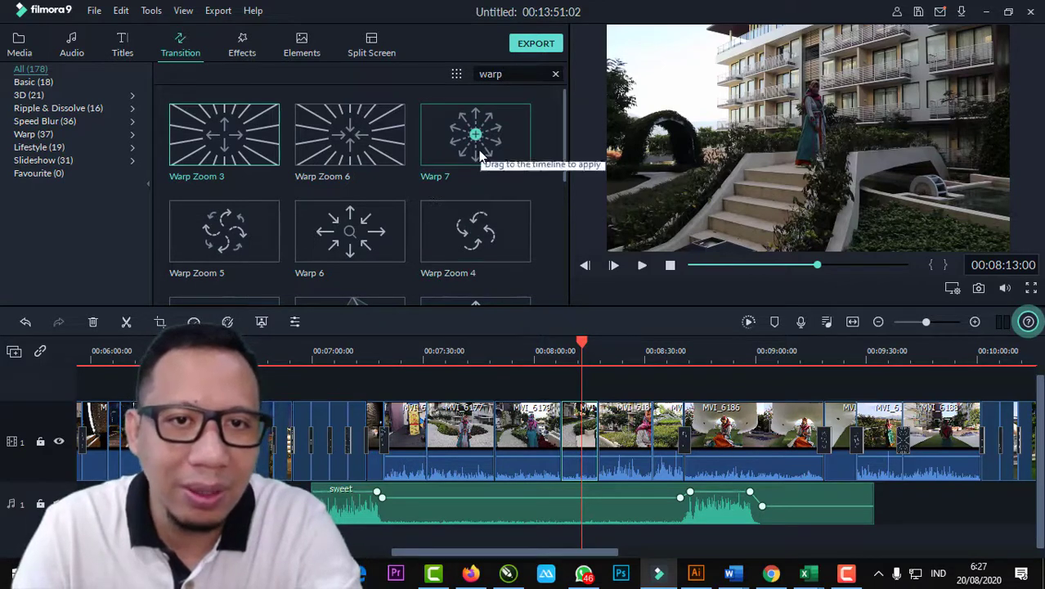
pyautogui.moveTo(481, 237); pyautogui.dragTo(566, 452)
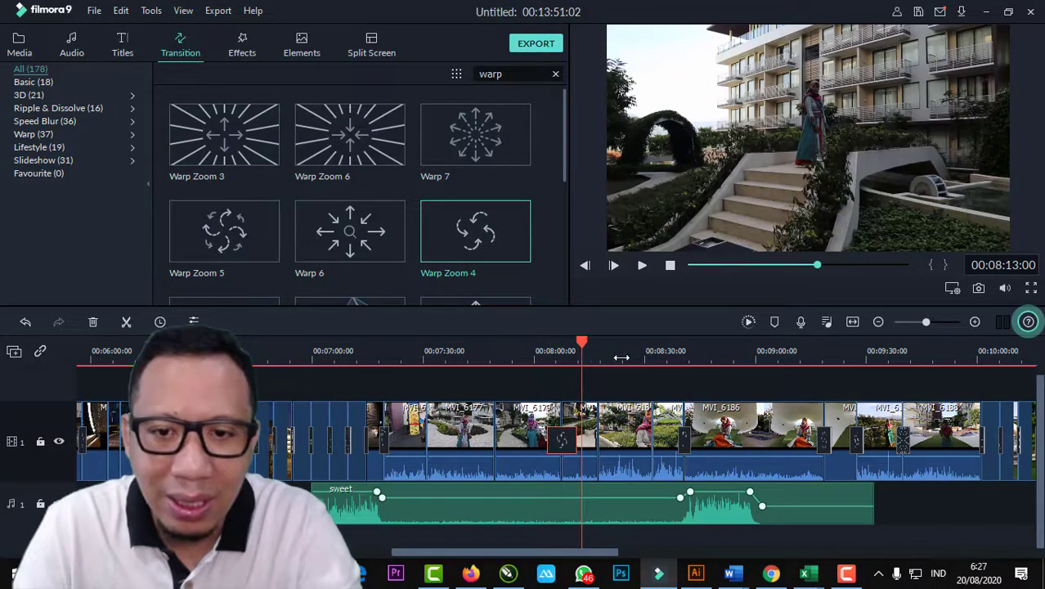
pyautogui.scroll(2, 622, 358)
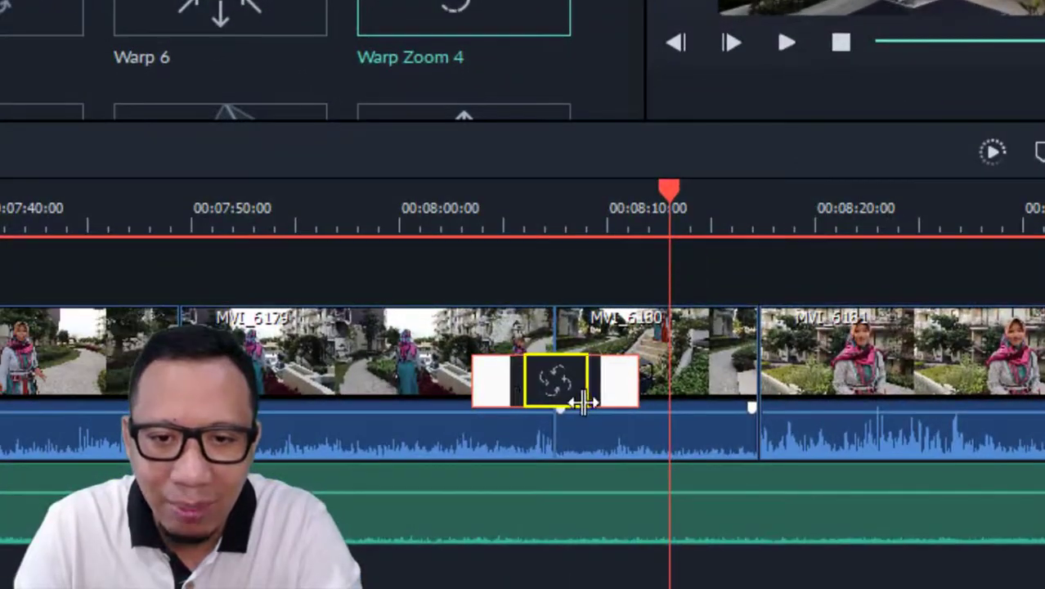
pyautogui.click(576, 402)
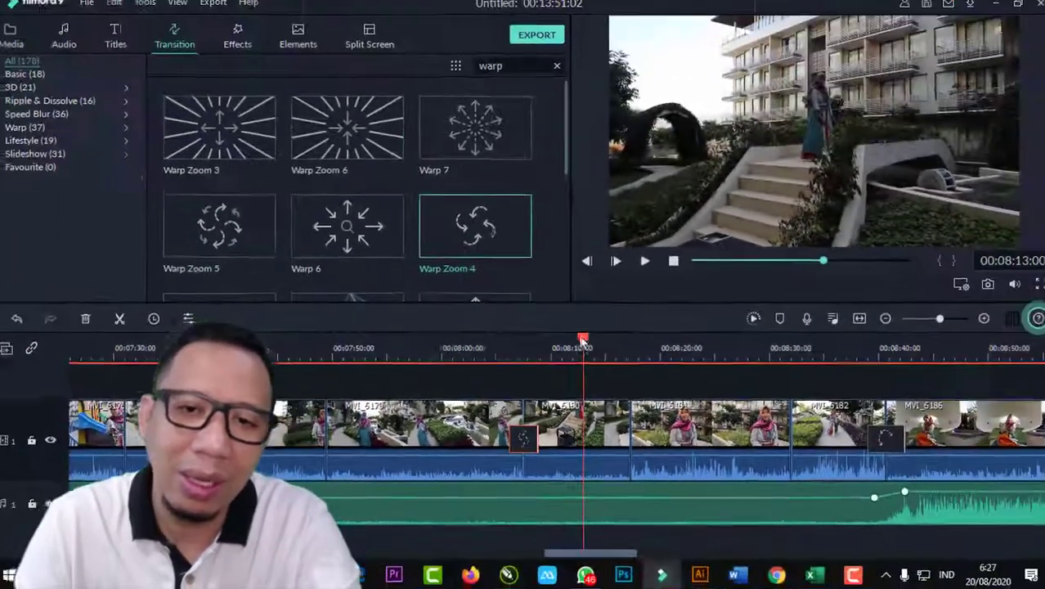
# Step: Play back the Warp Zoom 4 transition into MVI_6180, starting from 00:08:05:00
pyautogui.moveTo(514, 350); pyautogui.dragTo(501, 363)
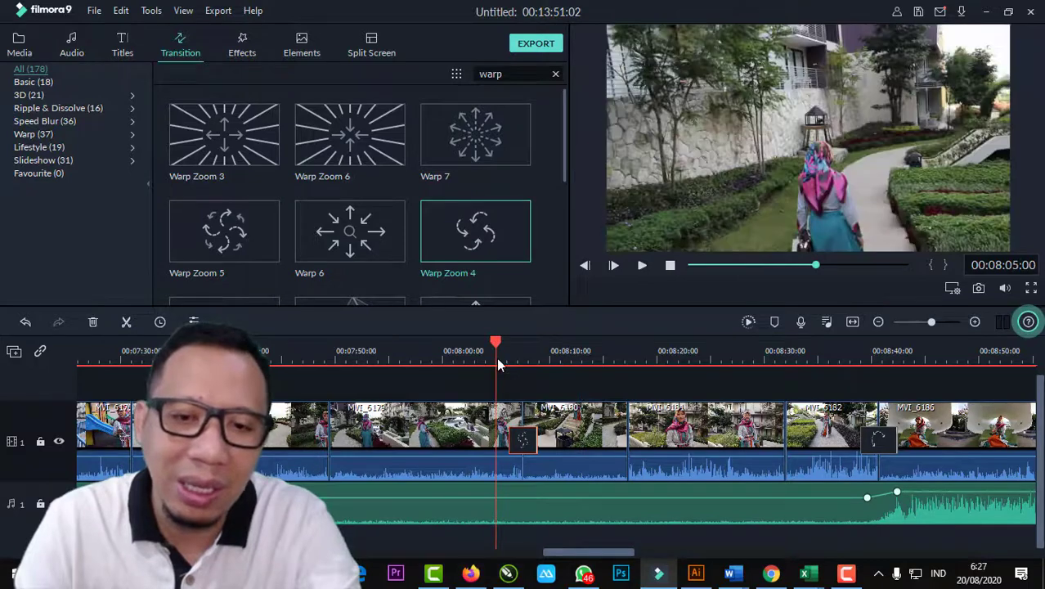
pyautogui.click(641, 265)
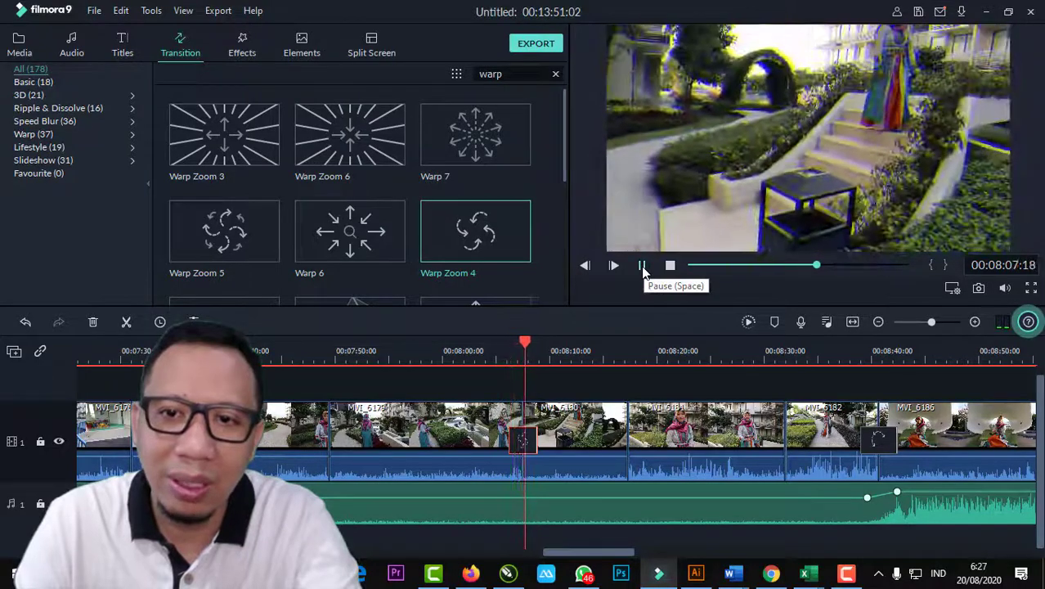
pyautogui.press('space')
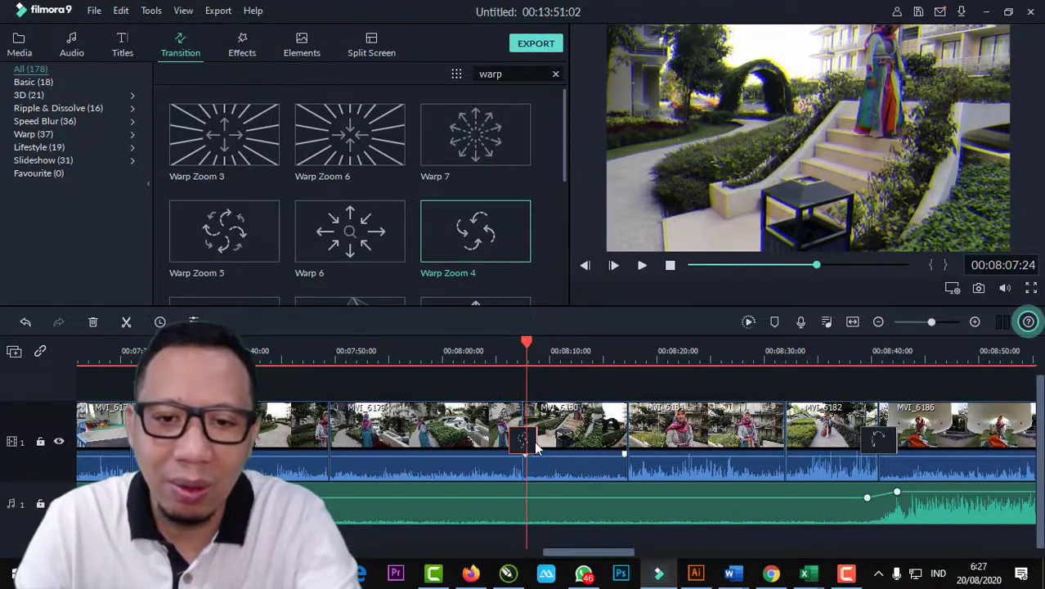
# Step: Add the Warp Zoom 5 transition between MVI_6180 and MVI_6181 and preview it from 00:08:12:18
pyautogui.moveTo(528, 348); pyautogui.dragTo(607, 361)
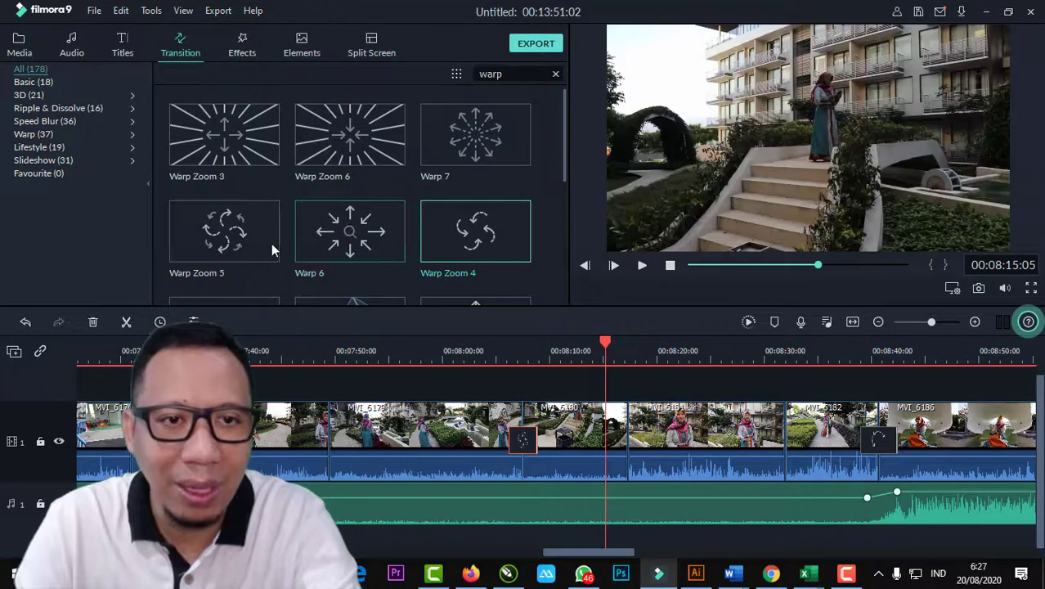
pyautogui.moveTo(223, 233); pyautogui.dragTo(621, 434)
pyautogui.moveTo(607, 348); pyautogui.dragTo(579, 348)
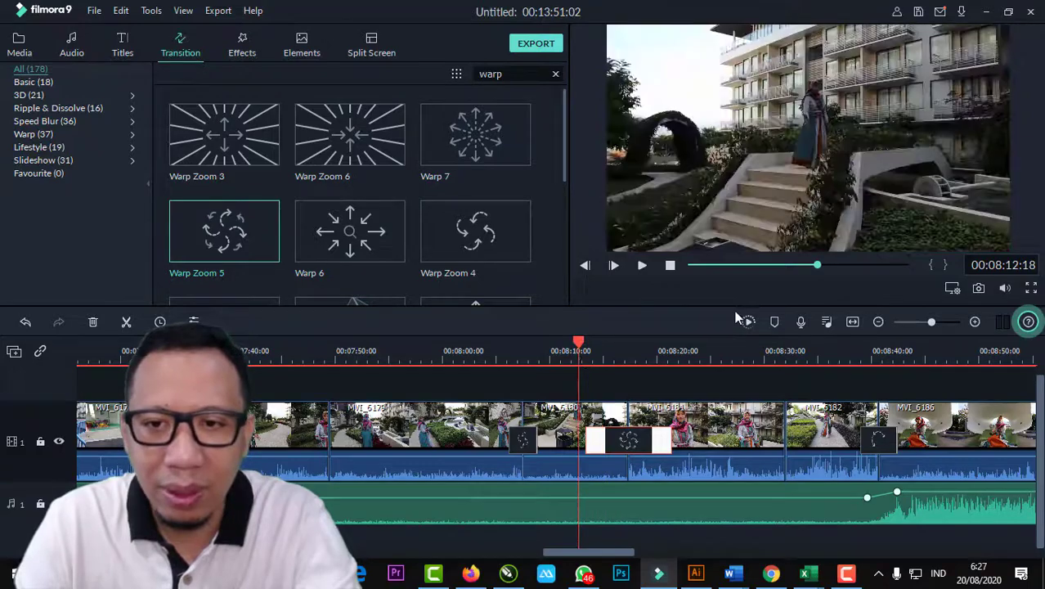
pyautogui.click(643, 266)
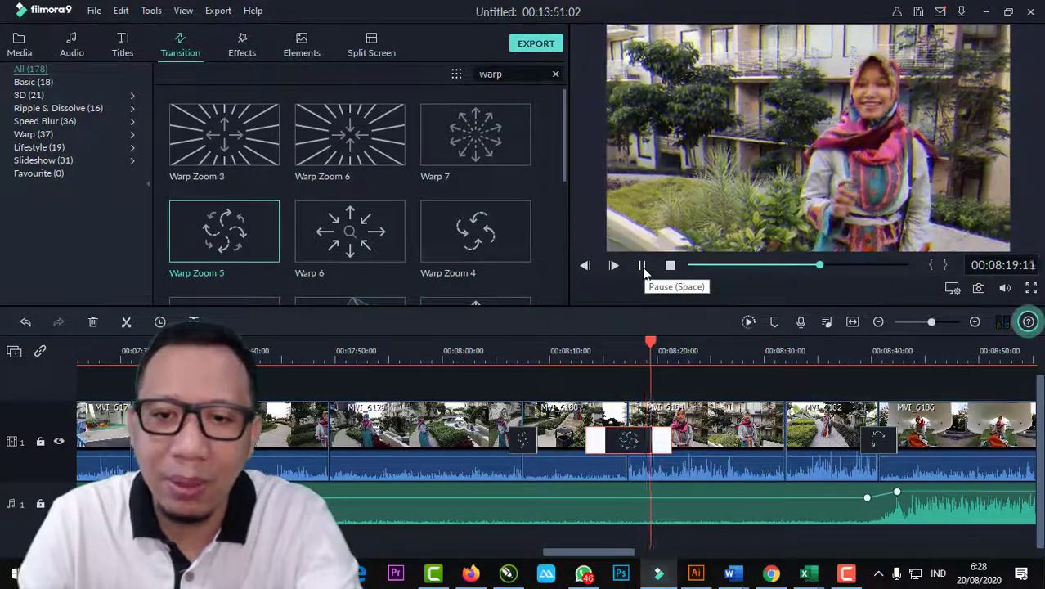
pyautogui.click(643, 266)
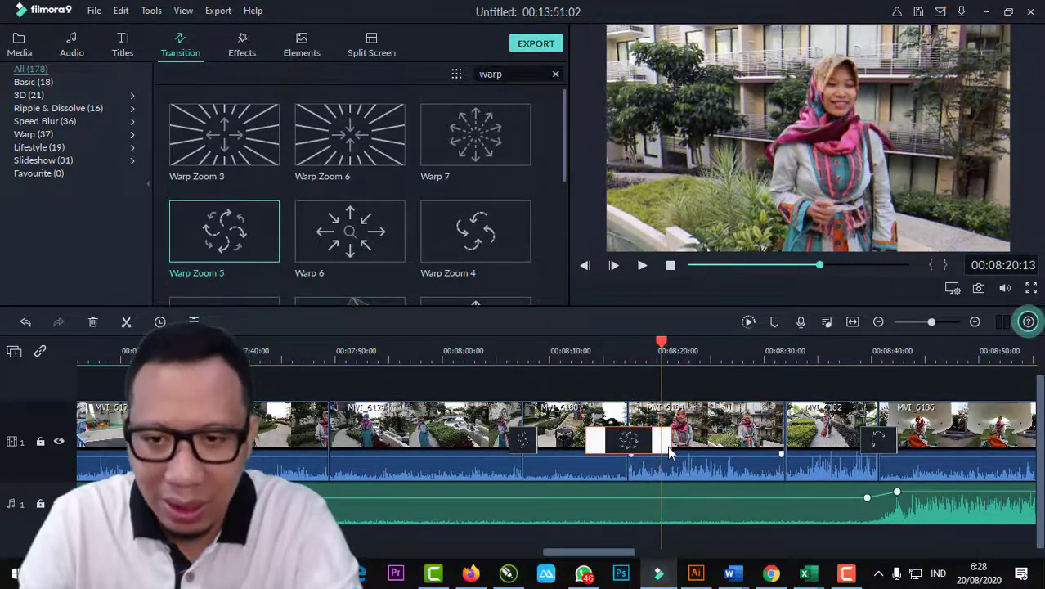
# Step: Shorten the Warp Zoom 5 transition between MVI_6180 and MVI_6181 and replay it from 00:08:16:07
pyautogui.moveTo(657, 448); pyautogui.dragTo(628, 454)
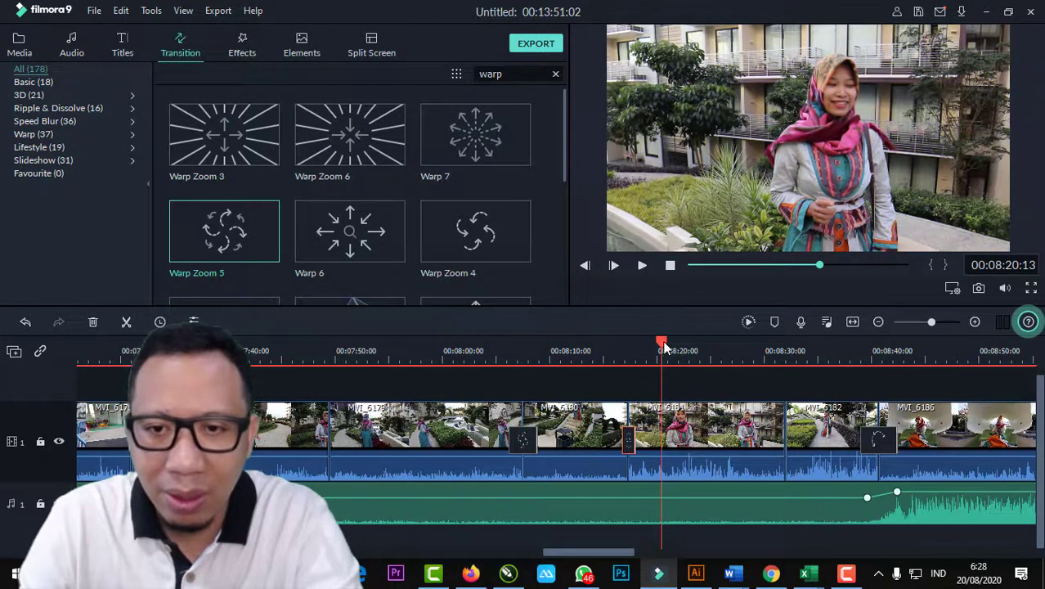
pyautogui.moveTo(646, 356); pyautogui.dragTo(616, 354)
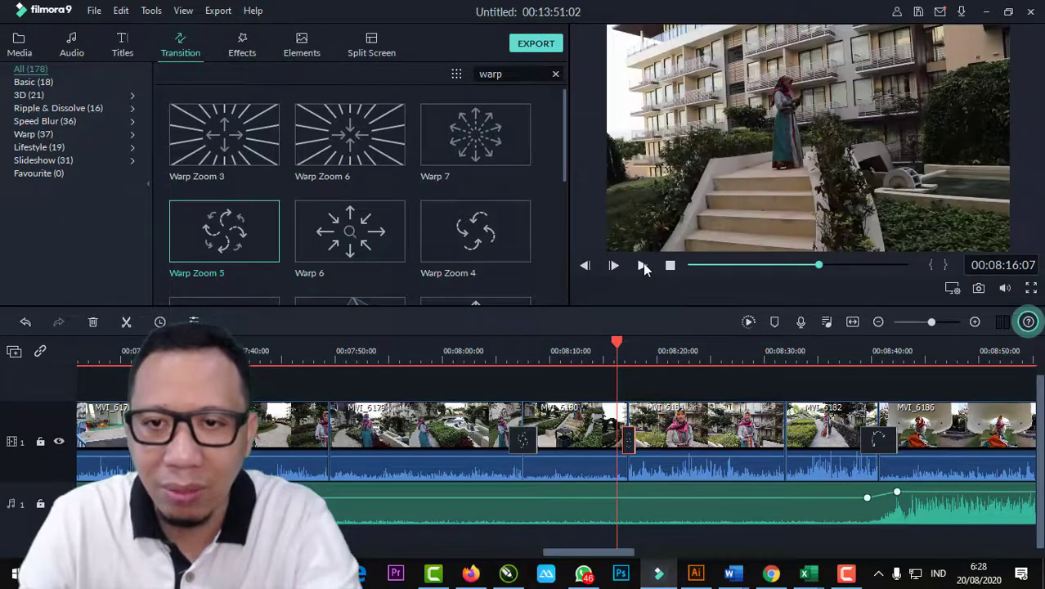
pyautogui.click(643, 266)
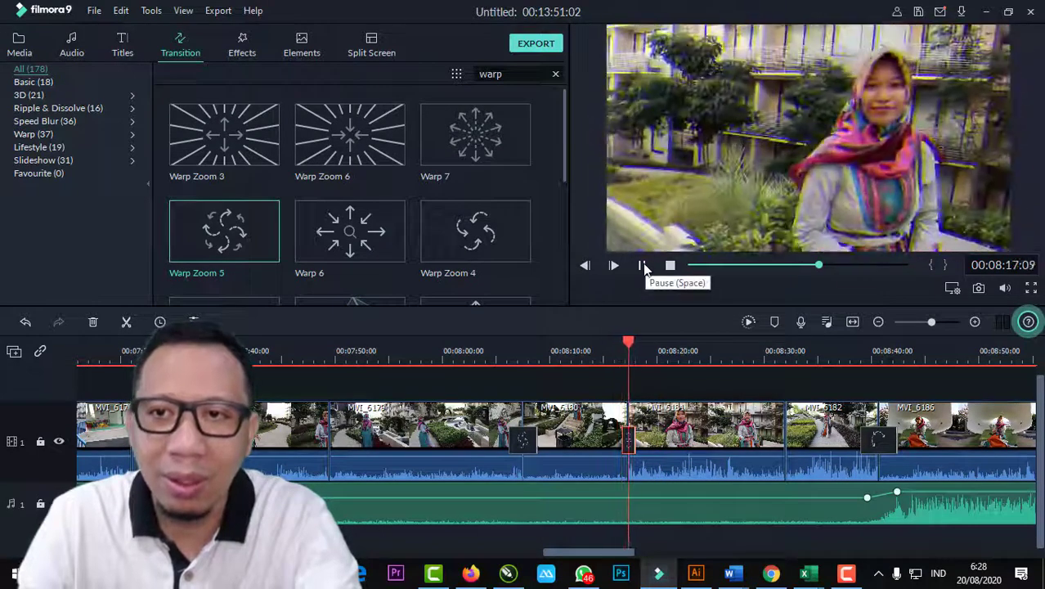
pyautogui.click(643, 266)
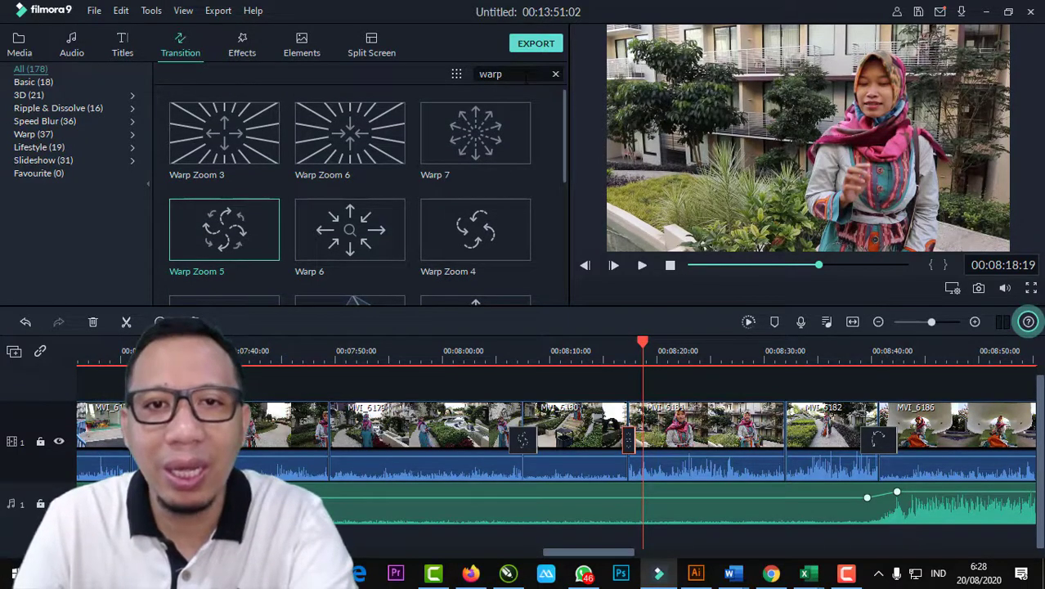
# Step: Browse the warp transitions, apply one at the start of MVI_6179, and clear the transition search
pyautogui.moveTo(243, 227)
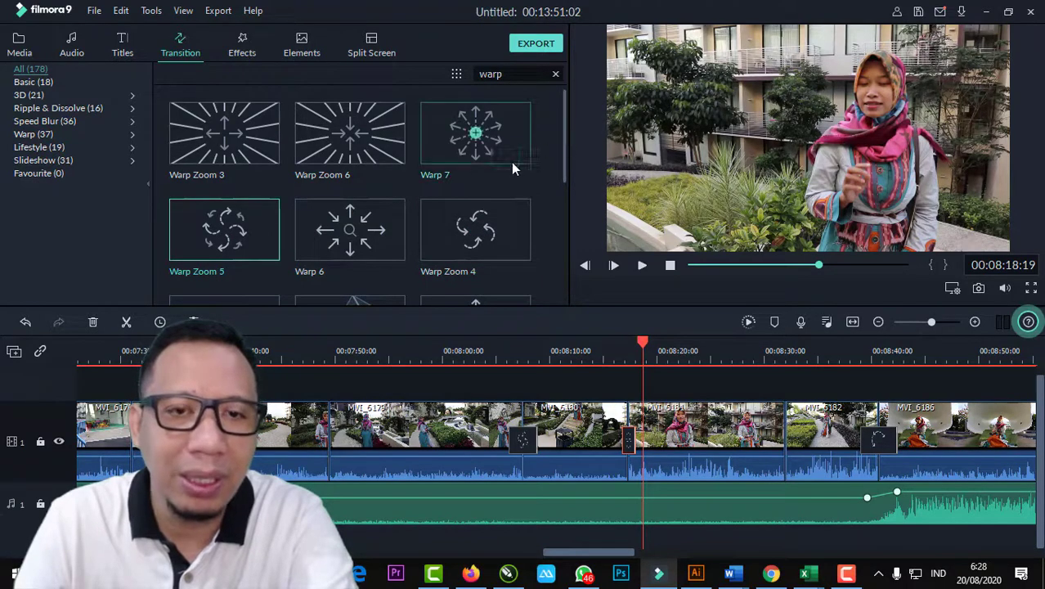
pyautogui.scroll(-5, 515, 168)
pyautogui.scroll(5, 366, 260)
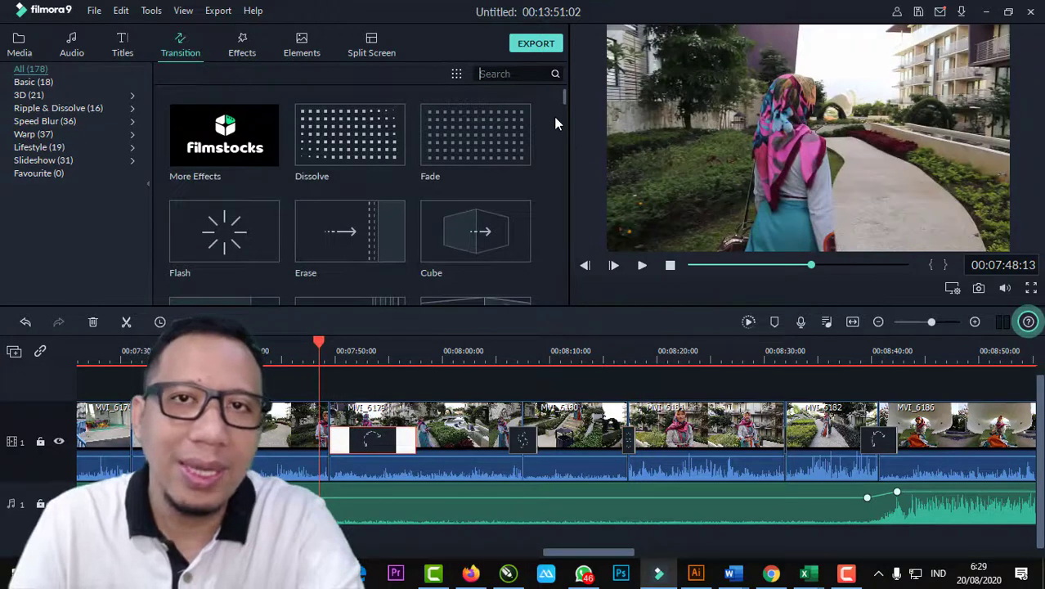
# Step: Browse the full transition library and apply Blurry Roll 4 between MVI_6176 and the clip after it
pyautogui.scroll(-3, 554, 123)
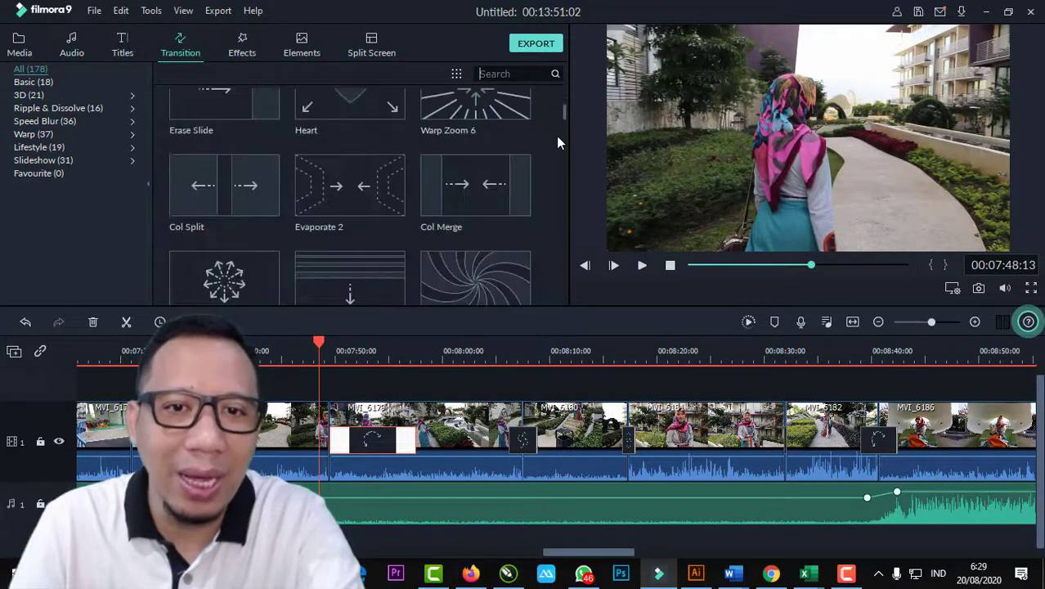
pyautogui.scroll(-1, 557, 135)
pyautogui.scroll(-4, 556, 142)
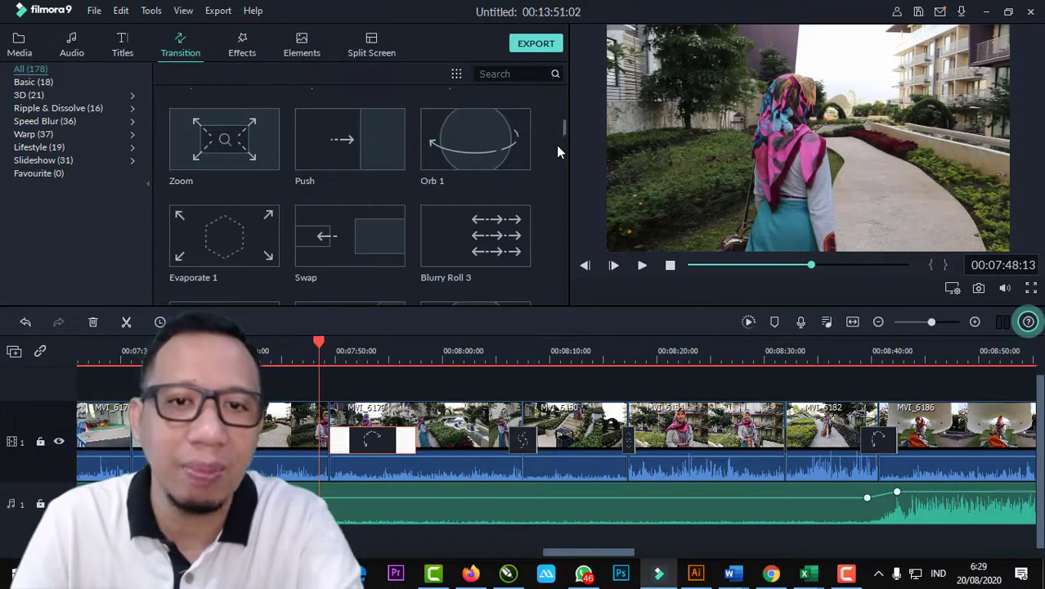
pyautogui.scroll(2, 557, 150)
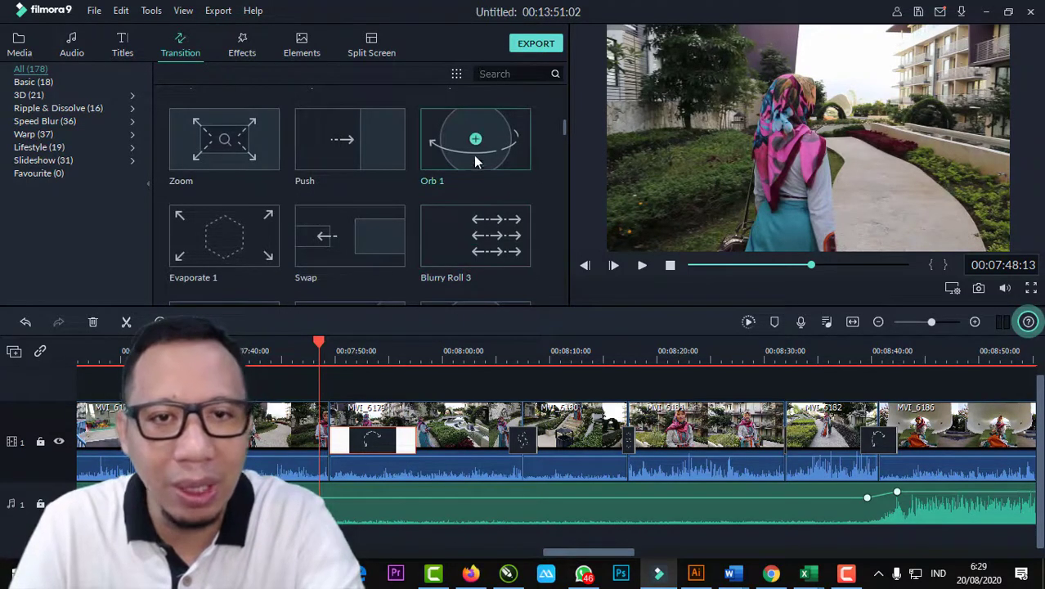
pyautogui.scroll(-4, 505, 182)
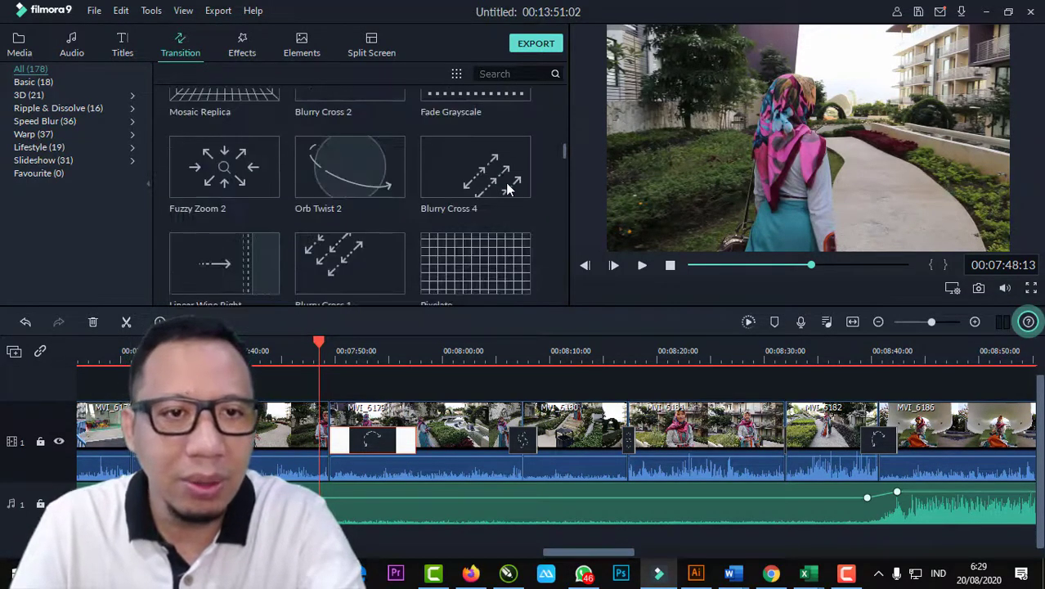
pyautogui.scroll(-2, 506, 184)
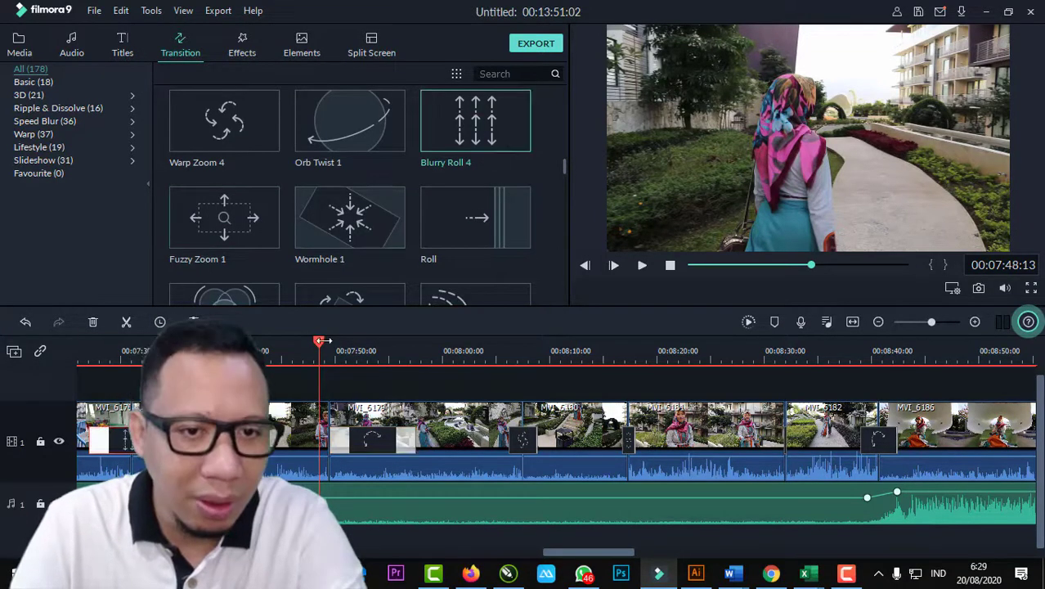
# Step: Shorten the Blurry Roll 4 transition at the end of MVI_6176 and preview it from 00:07:29:12
pyautogui.click(79, 350)
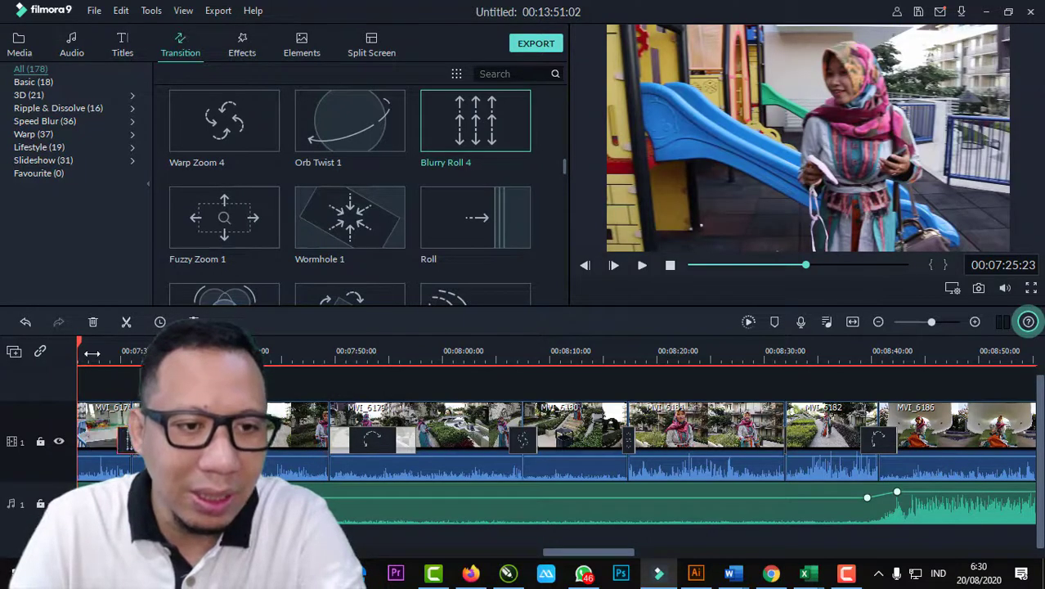
pyautogui.moveTo(82, 344); pyautogui.dragTo(118, 344)
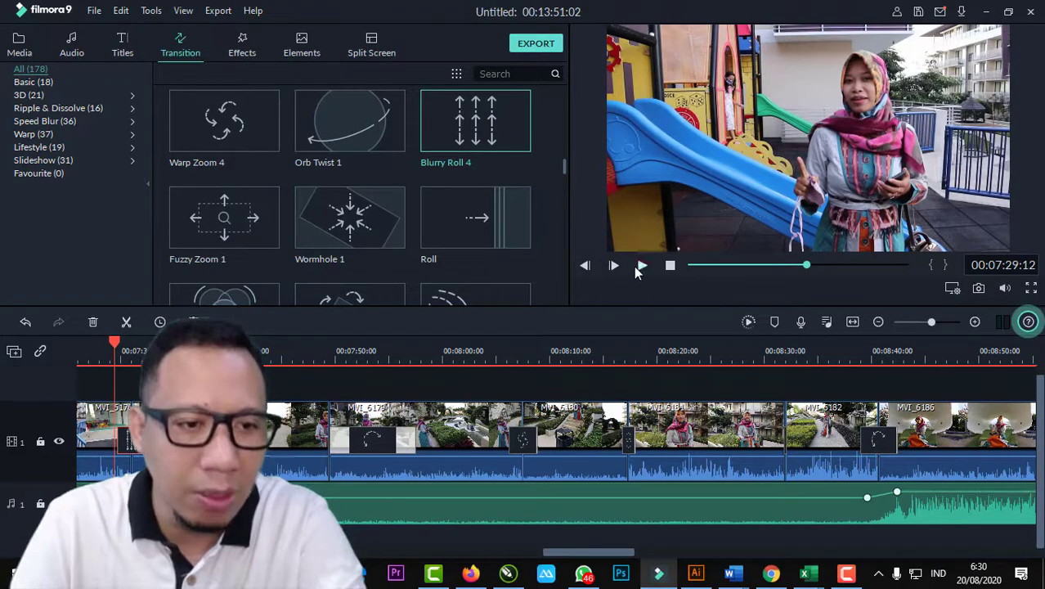
pyautogui.click(641, 266)
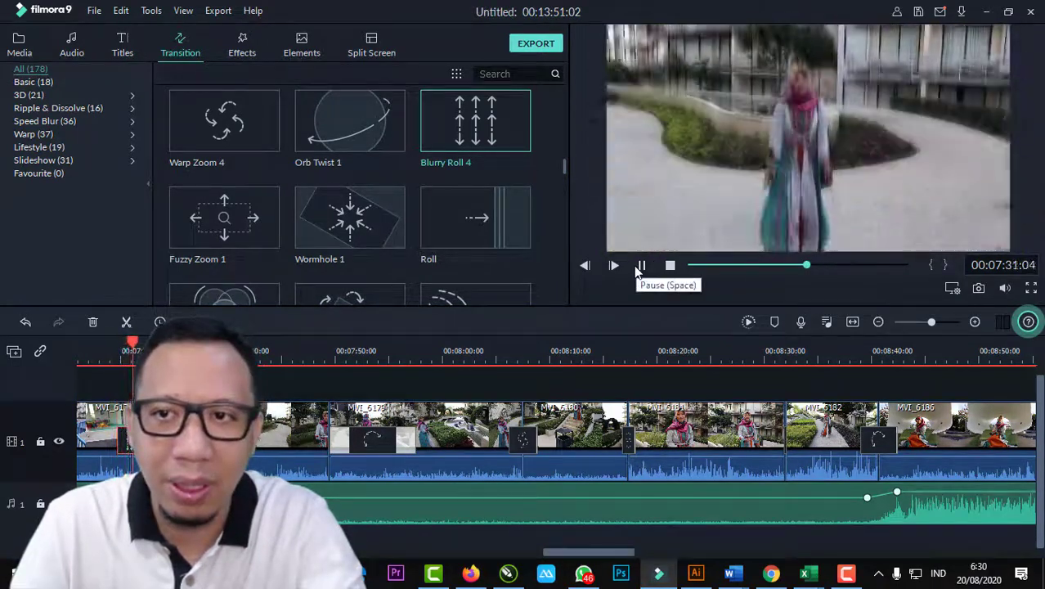
pyautogui.click(643, 265)
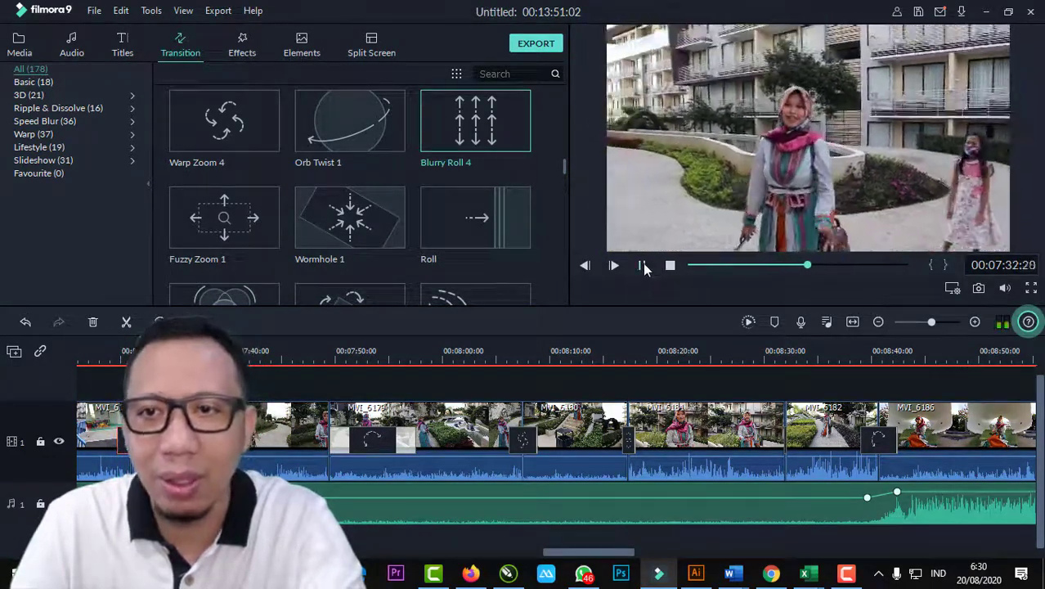